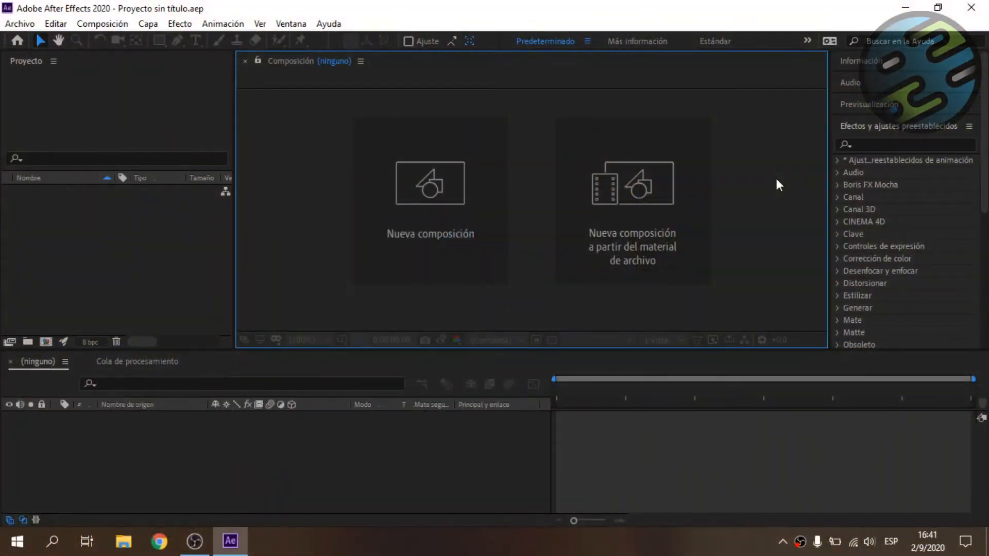
# Create a 1920 × 1080 px composition at 30 fps with a 30-second duration and a black background
pyautogui.click(457, 220)
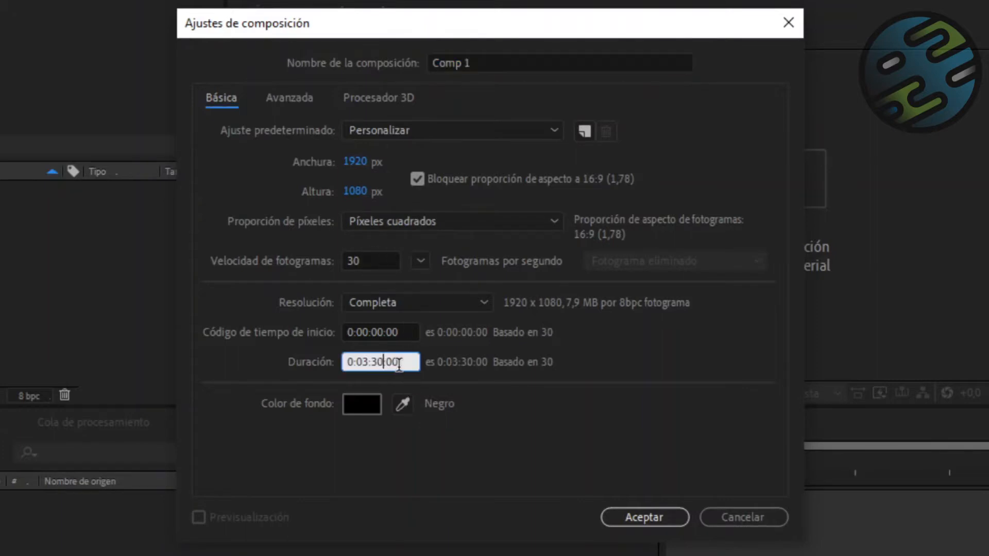
pyautogui.press('BackSpace')
pyautogui.press('BackSpace')
pyautogui.write('24')
pyautogui.hotkey('ctrl', 'z')
pyautogui.click(369, 362)
pyautogui.click(361, 404)
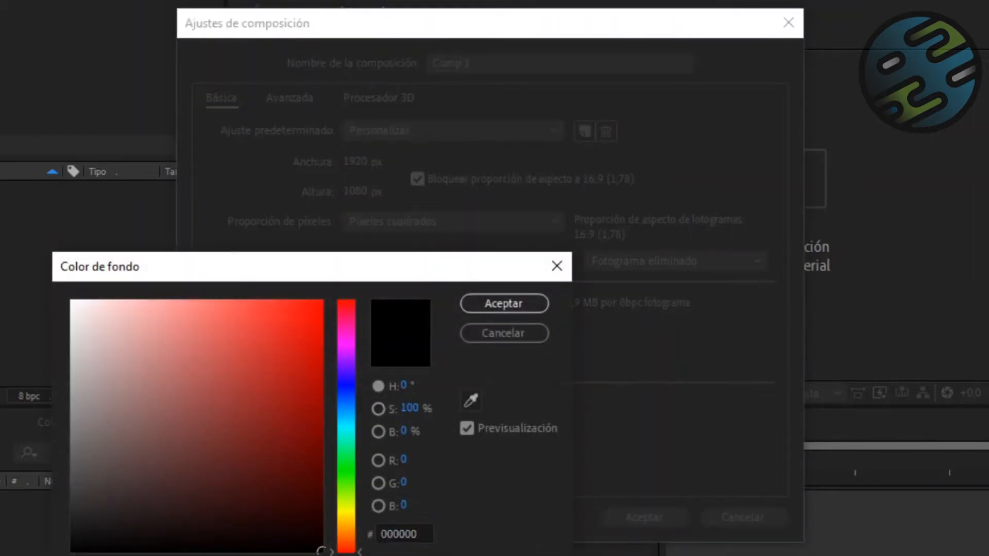
pyautogui.click(471, 305)
pyautogui.press('Return')
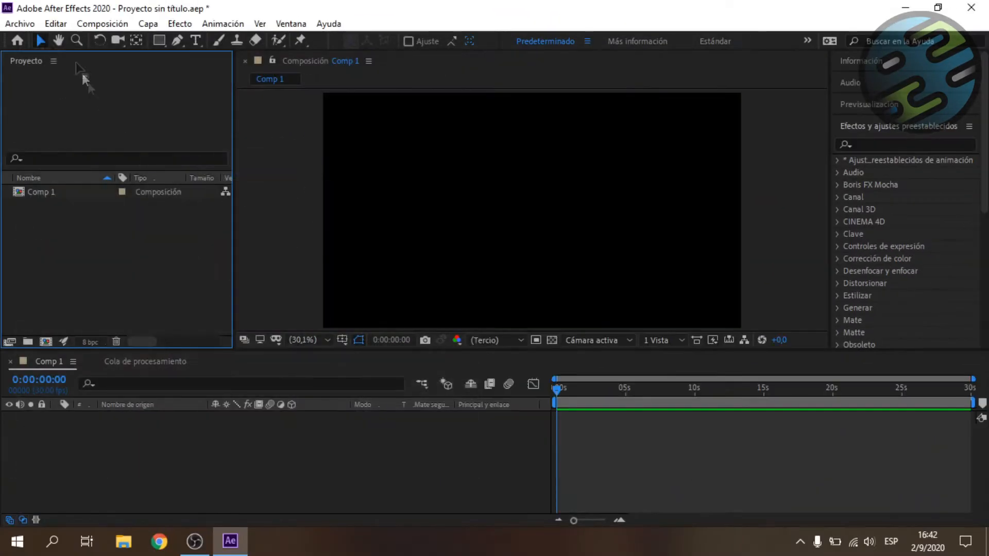
# Import the Ship Wrek "Vessel [NCS Release]" MP3 from Descargas and add it to the Comp 1 timeline
pyautogui.click(20, 23)
pyautogui.moveTo(78, 204)
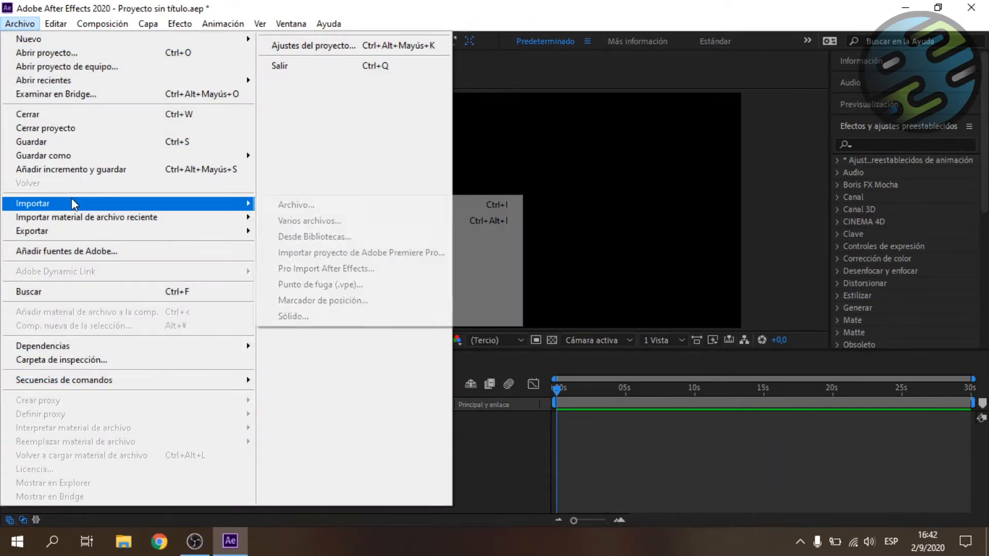
pyautogui.click(285, 206)
pyautogui.click(61, 179)
pyautogui.click(165, 227)
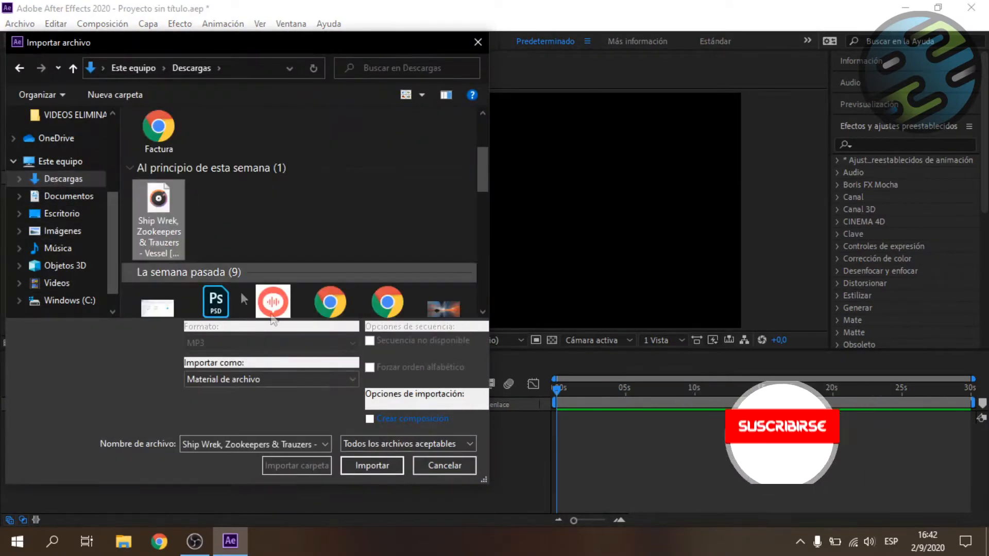
pyautogui.click(368, 466)
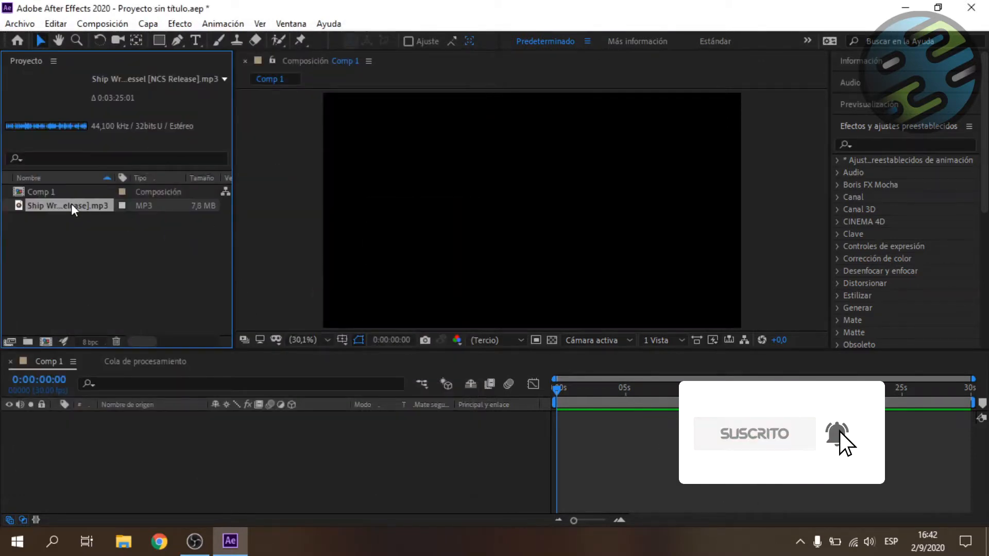
pyautogui.moveTo(71, 205); pyautogui.dragTo(126, 435)
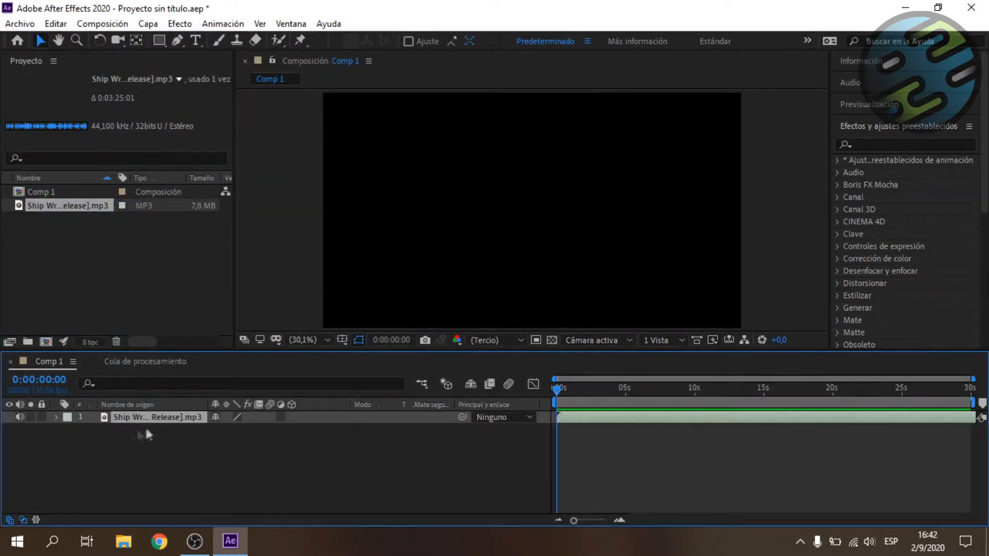
# Add a black 1920 × 1080 px solid layer named Spectrum to the composition
pyautogui.rightClick(149, 455)
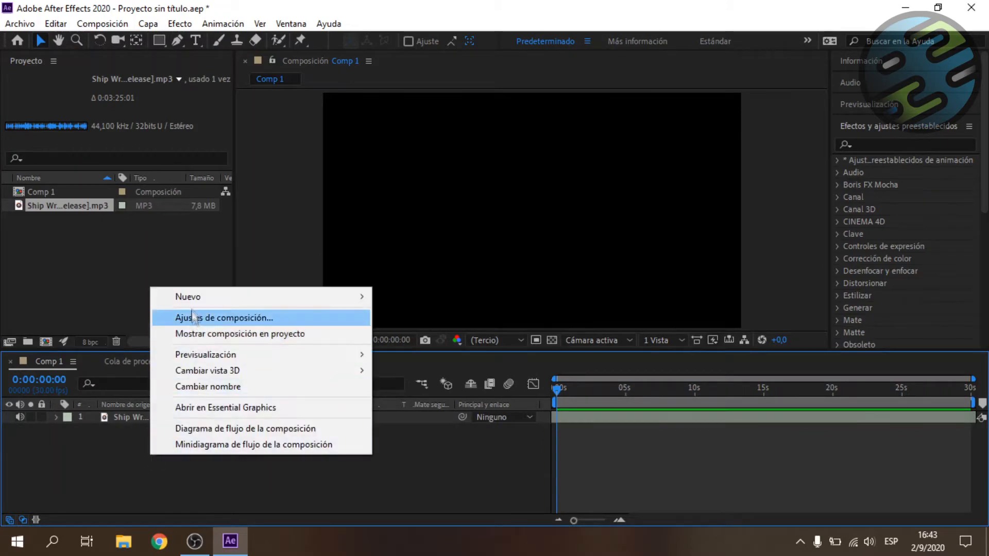
pyautogui.moveTo(212, 301)
pyautogui.click(424, 335)
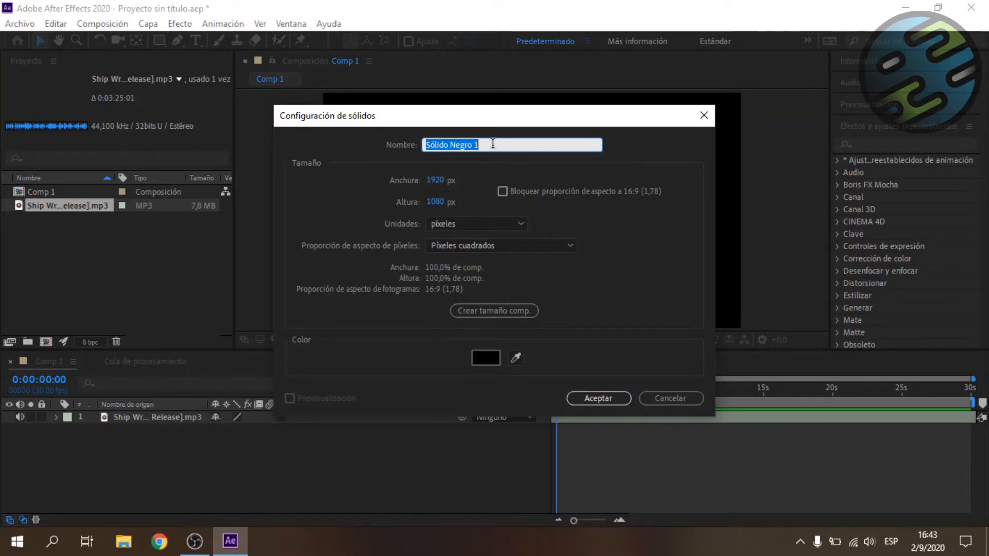
pyautogui.write('Spectrunm')
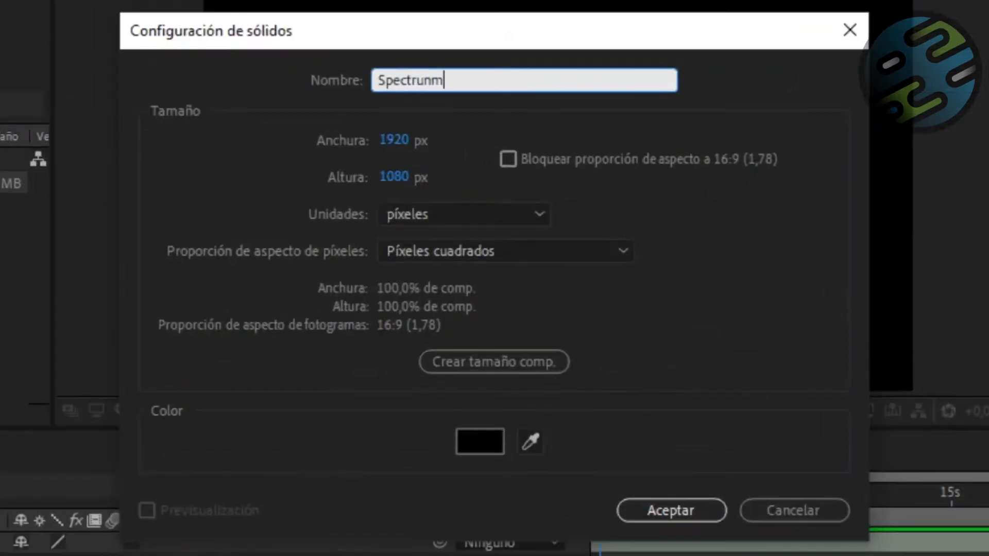
pyautogui.click(479, 441)
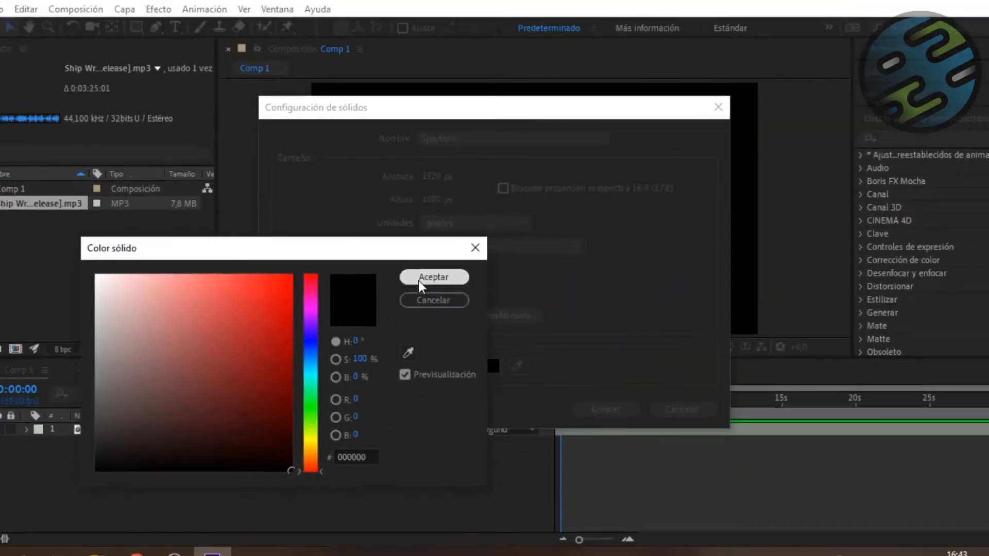
pyautogui.click(412, 299)
pyautogui.click(671, 510)
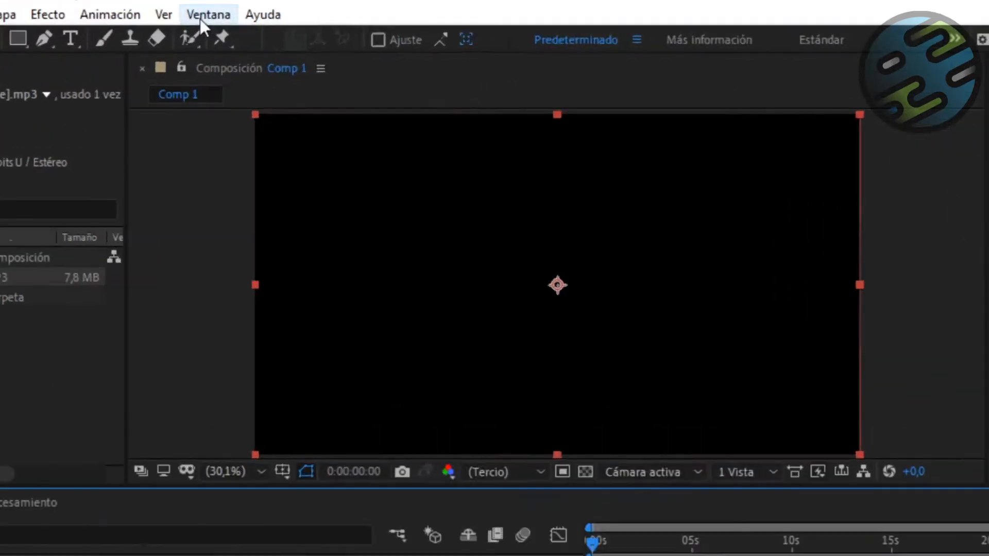
# Search the effects for "Espect" and apply Espectro de audio to the Spectrum layer
pyautogui.click(291, 24)
pyautogui.click(329, 178)
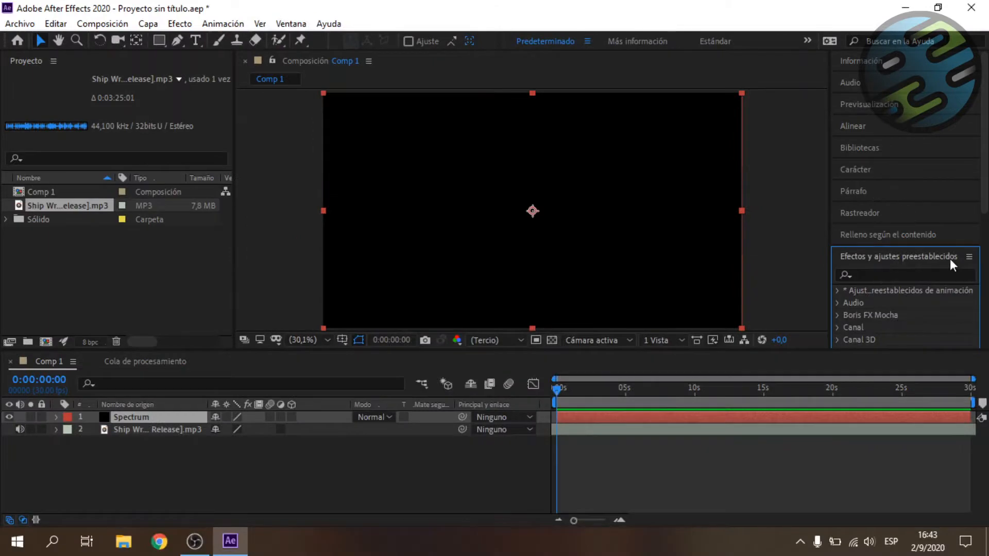
pyautogui.moveTo(950, 258); pyautogui.dragTo(929, 128)
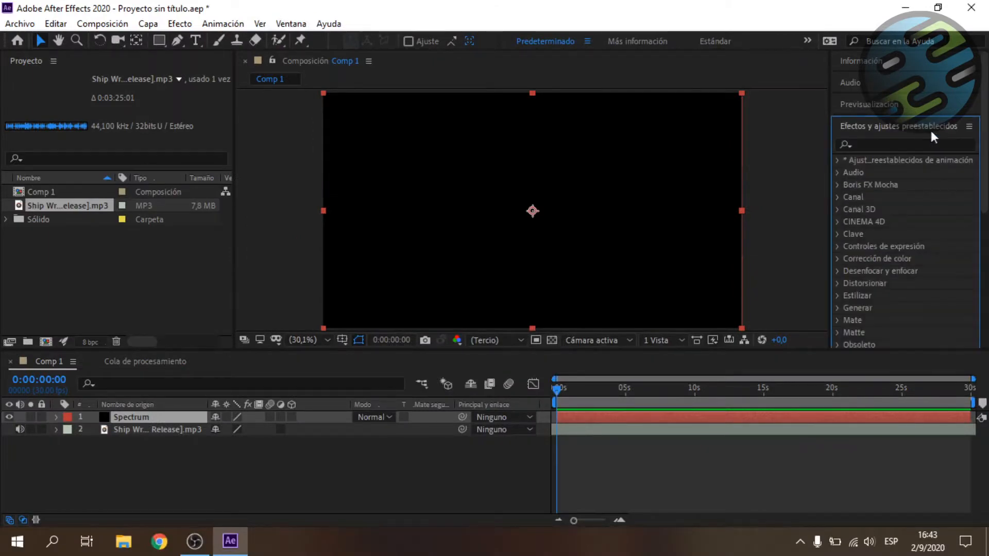
pyautogui.click(886, 145)
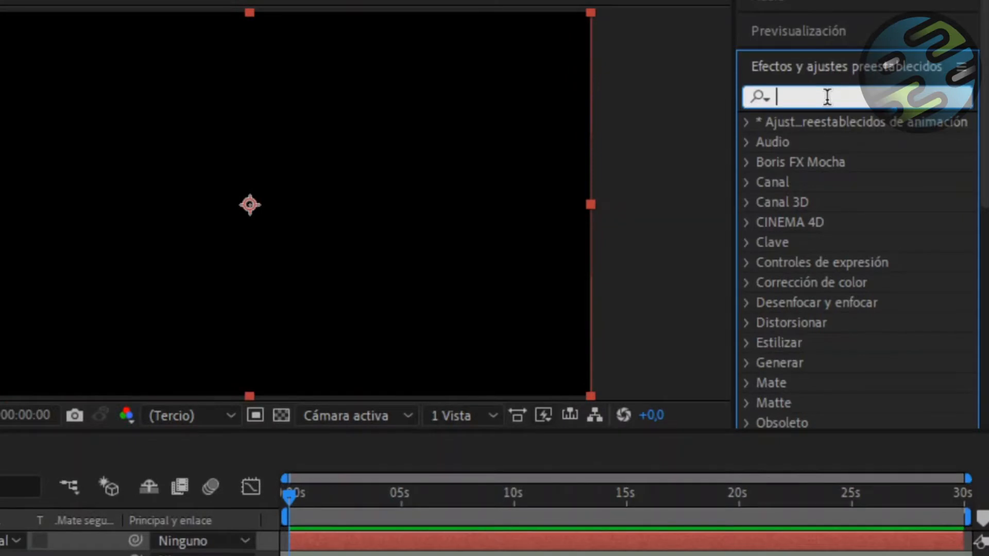
pyautogui.write('Espect')
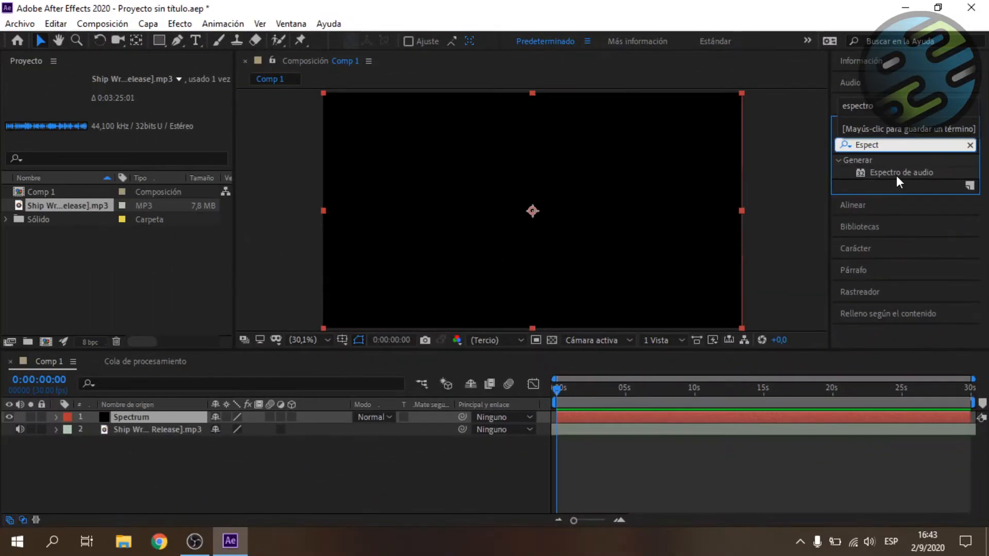
pyautogui.click(845, 142)
pyautogui.moveTo(900, 171); pyautogui.dragTo(145, 416)
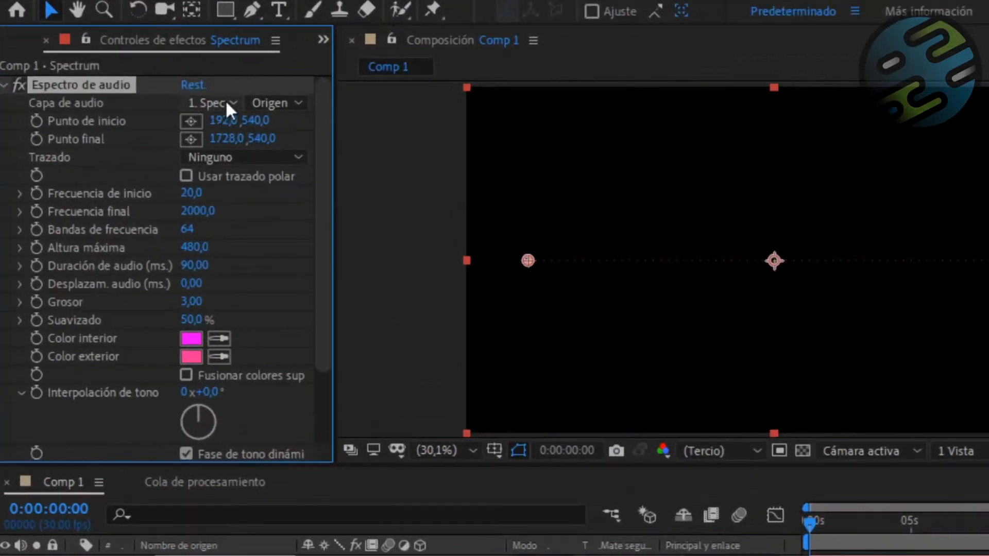
# Set the Espectro de audio effect's audio layer to the Ship Wrek MP3 and preview the playback
pyautogui.click(225, 103)
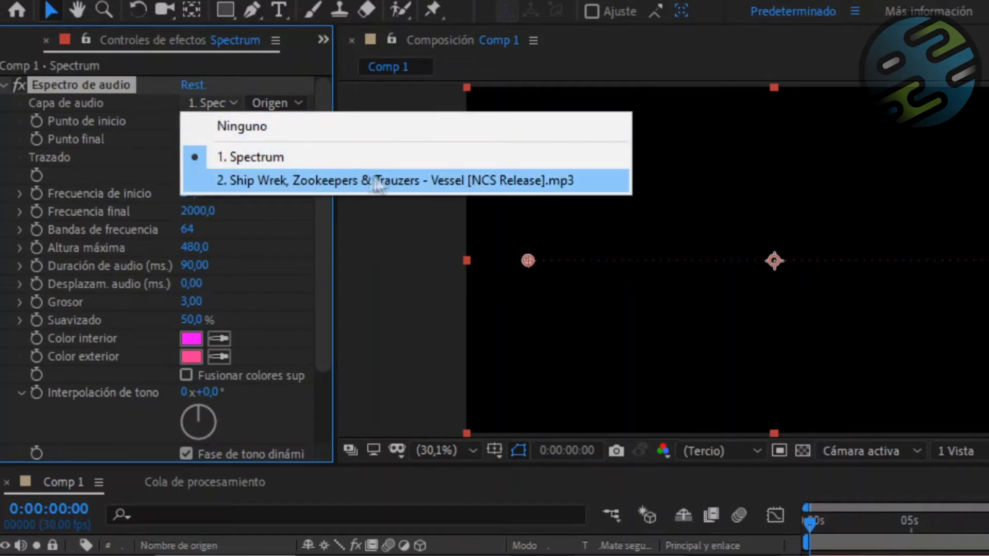
pyautogui.click(242, 185)
pyautogui.press('space')
# Set the spectrum's end frequency to 200, its frequency bands to 2000 and its maximum height to 1000
pyautogui.click(195, 211)
pyautogui.write('200')
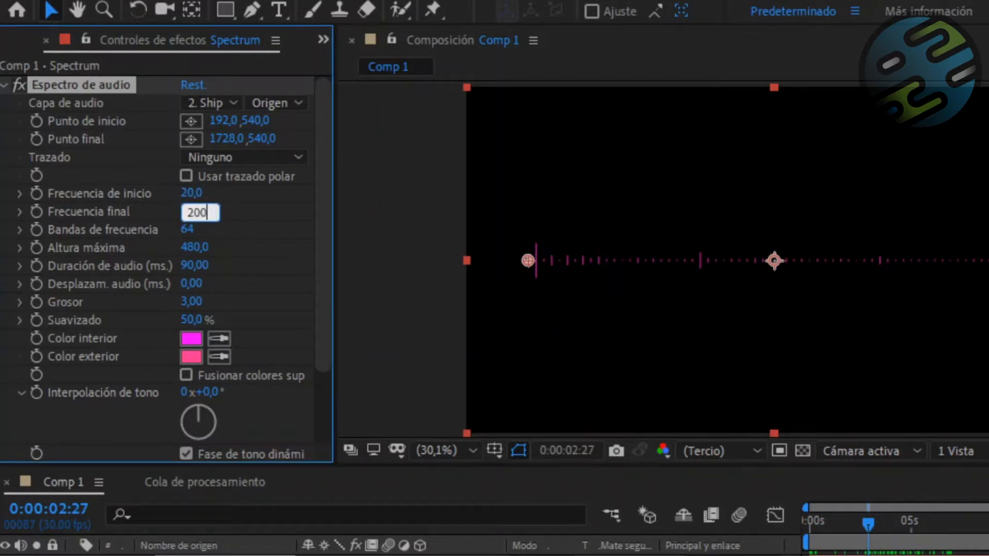
pyautogui.click(188, 230)
pyautogui.write('2000')
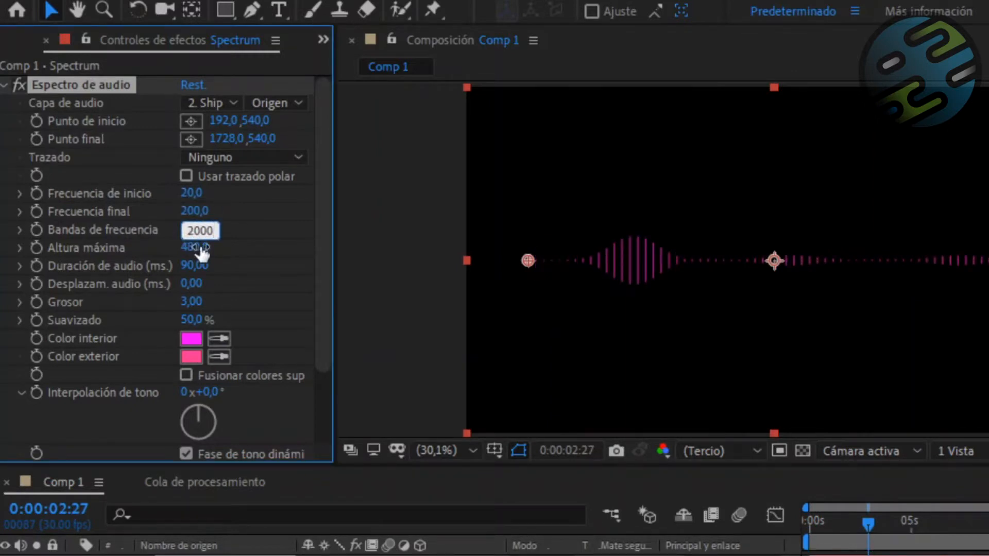
pyautogui.press('Tab')
pyautogui.write('1000')
# Set the spectrum's thickness (Grosor) to 4 and Suavizado to 0 %, and move the playhead to 0:00:03:01
pyautogui.press('Tab')
pyautogui.press('Tab')
pyautogui.press('Tab')
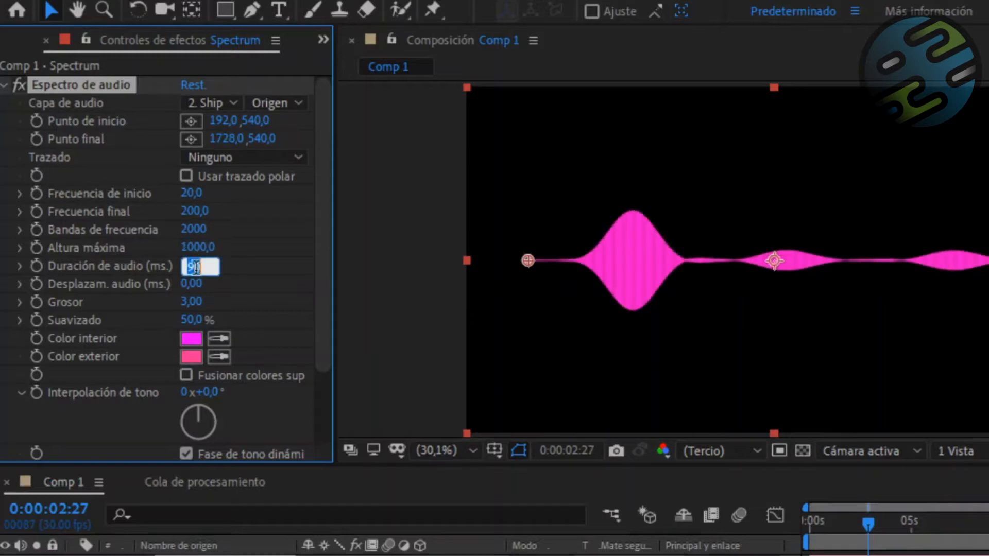
pyautogui.write('4')
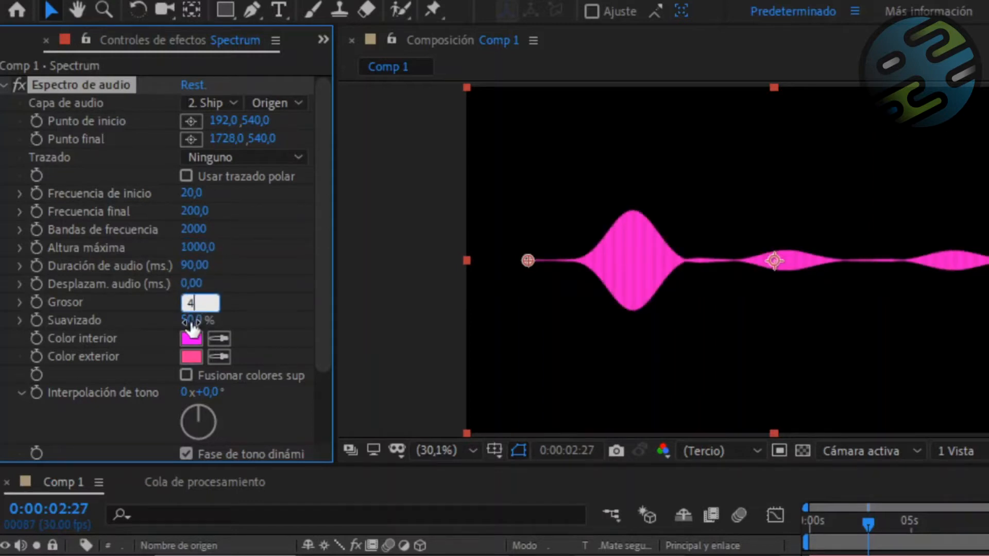
pyautogui.press('Tab')
pyautogui.write('0')
pyautogui.click(357, 353)
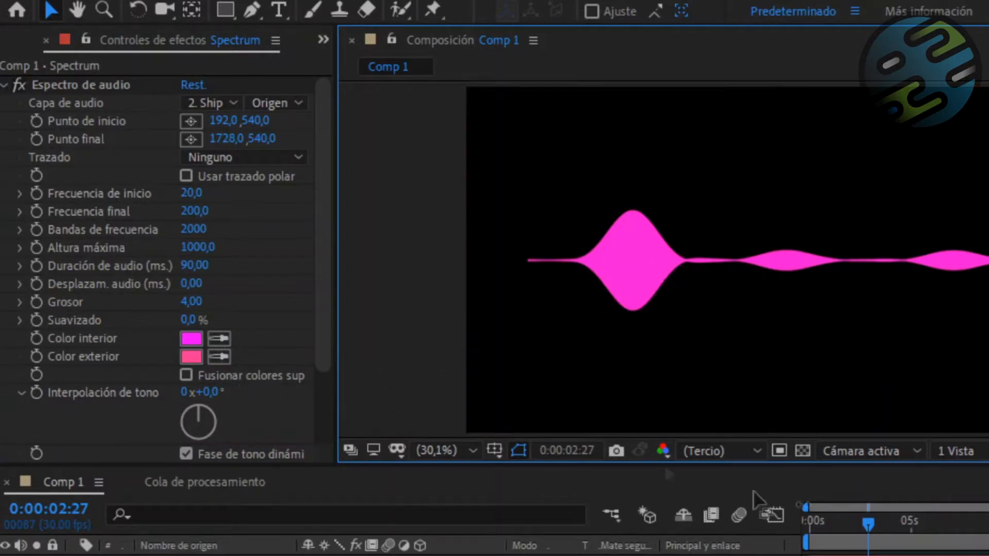
pyautogui.moveTo(885, 517); pyautogui.dragTo(871, 538)
# Change both the inside and outside colors of the audio spectrum to white
pyautogui.click(191, 338)
pyautogui.click(170, 353)
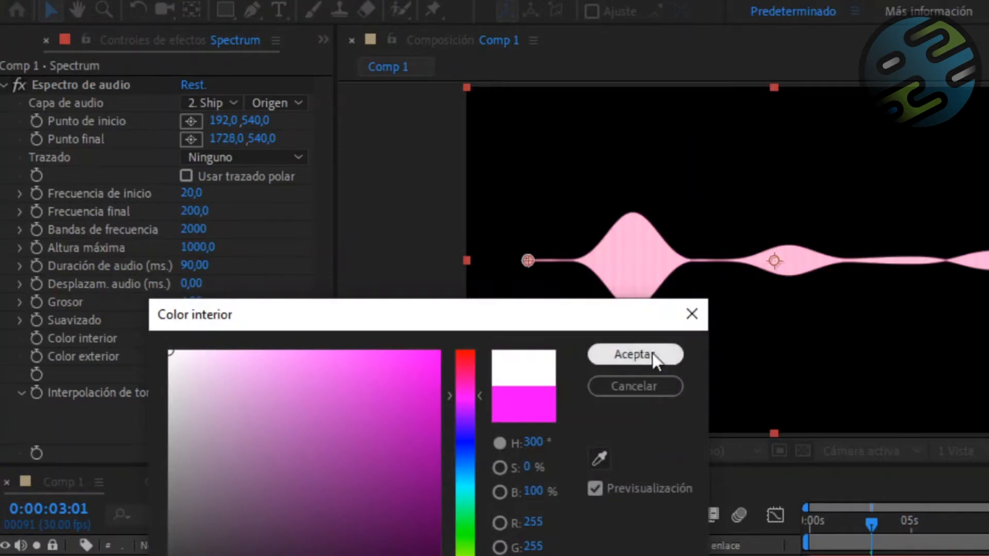
pyautogui.click(658, 353)
pyautogui.click(219, 357)
pyautogui.click(194, 335)
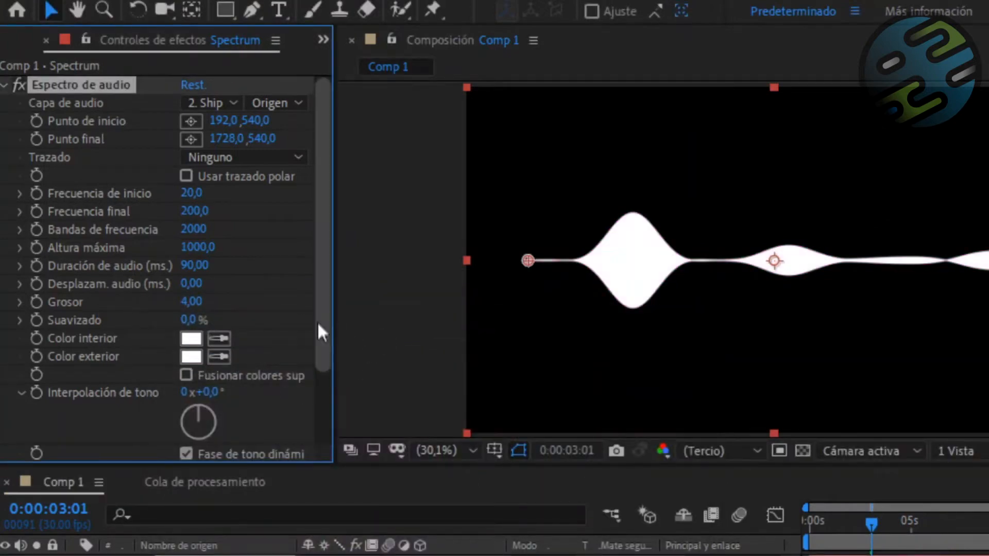
# Set the audio spectrum's side display option to Lado B
pyautogui.moveTo(317, 320); pyautogui.dragTo(324, 406)
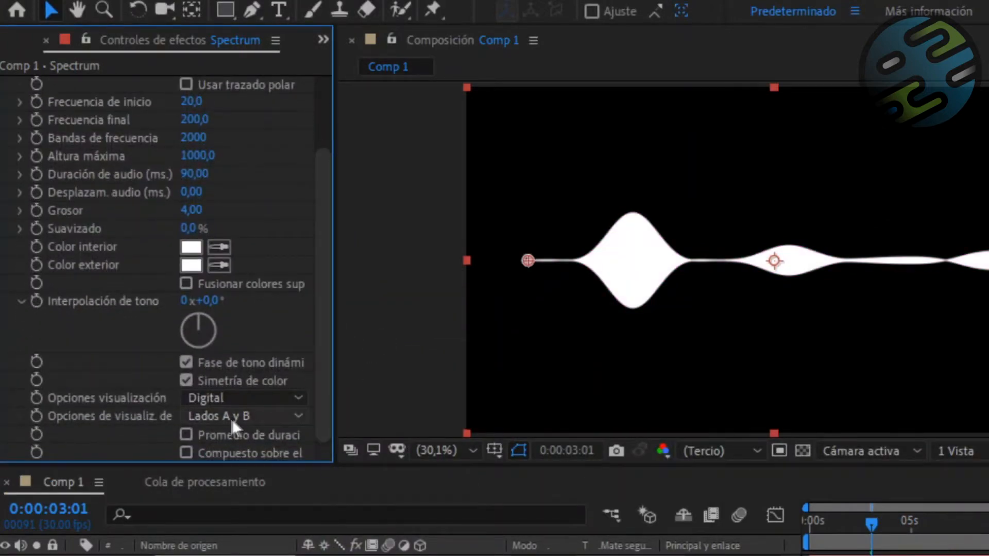
pyautogui.click(259, 414)
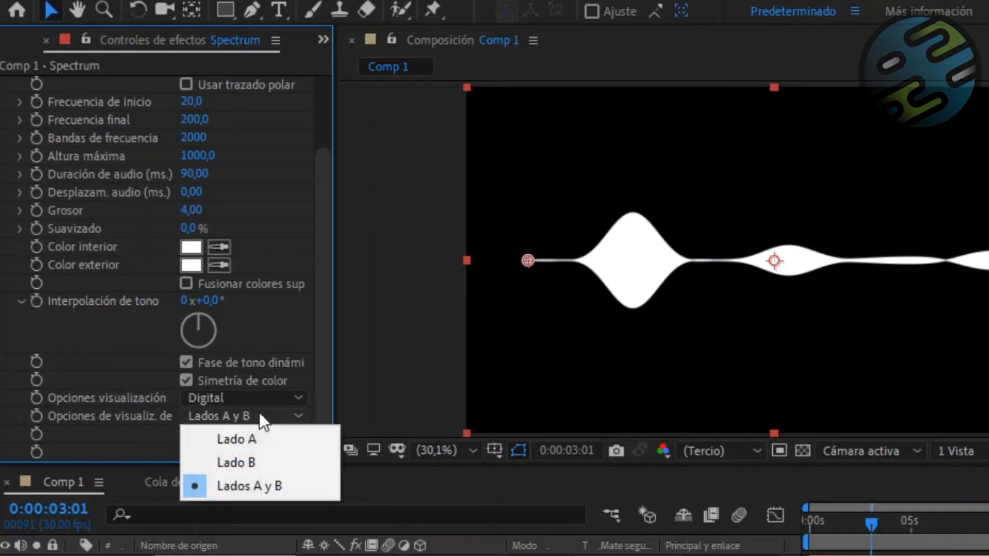
pyautogui.click(261, 465)
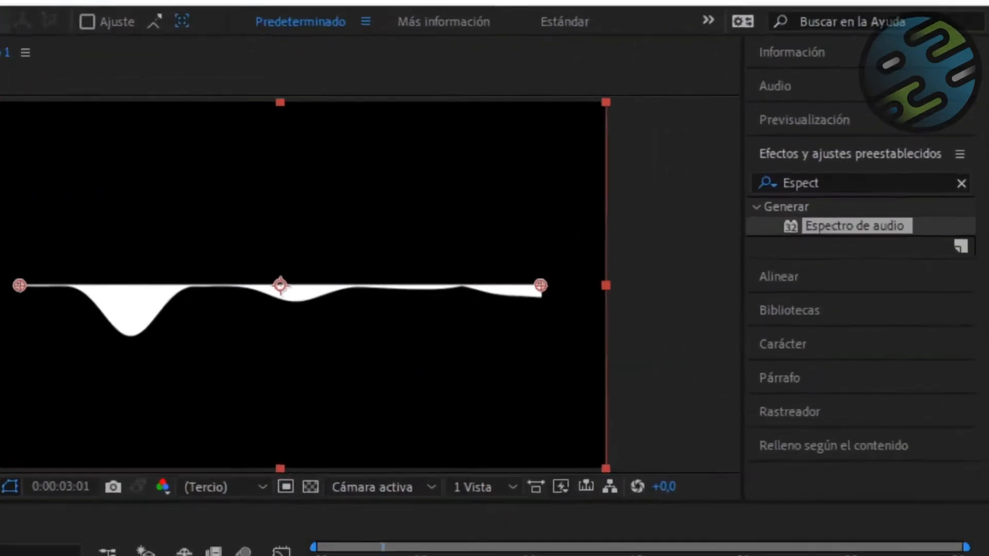
# Search the effects for "coor", apply Coordenadas polares to the Spectrum layer, and collapse the Espectro de audio settings
pyautogui.click(957, 199)
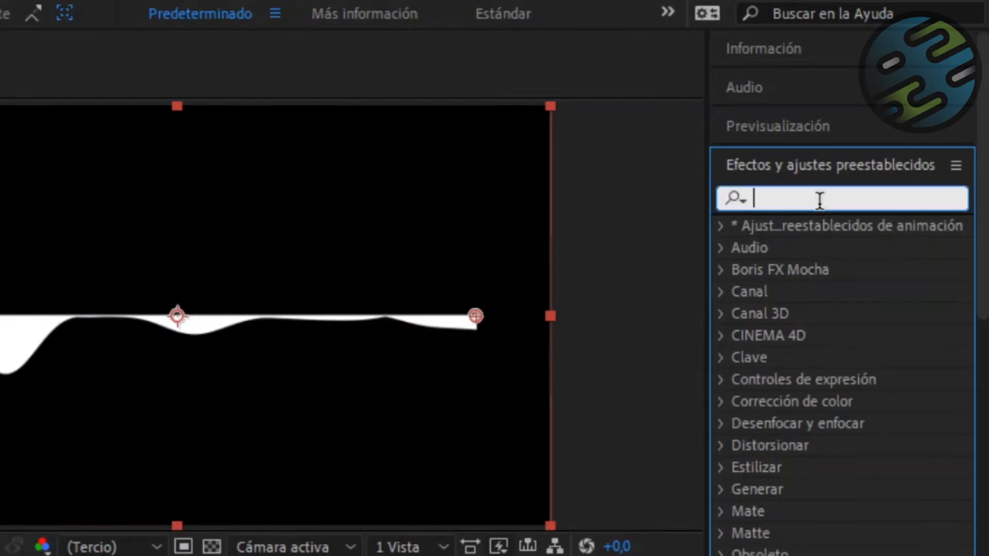
pyautogui.write('coor')
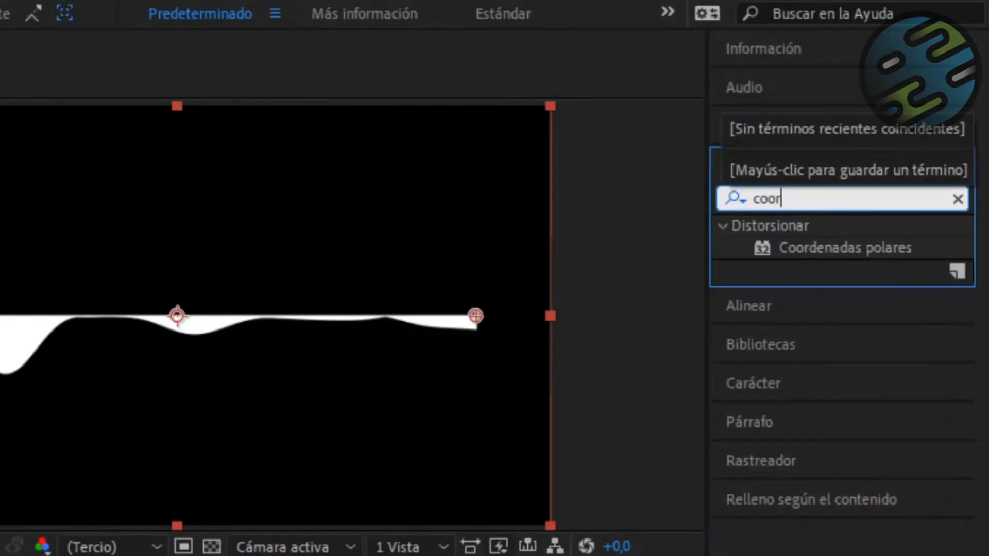
pyautogui.moveTo(840, 245); pyautogui.dragTo(353, 487)
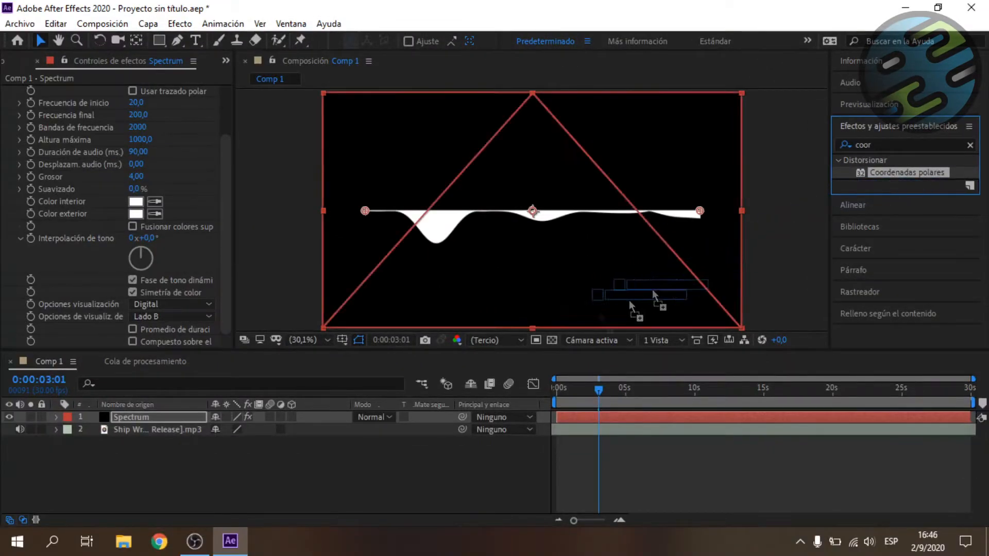
pyautogui.moveTo(630, 306); pyautogui.dragTo(142, 418)
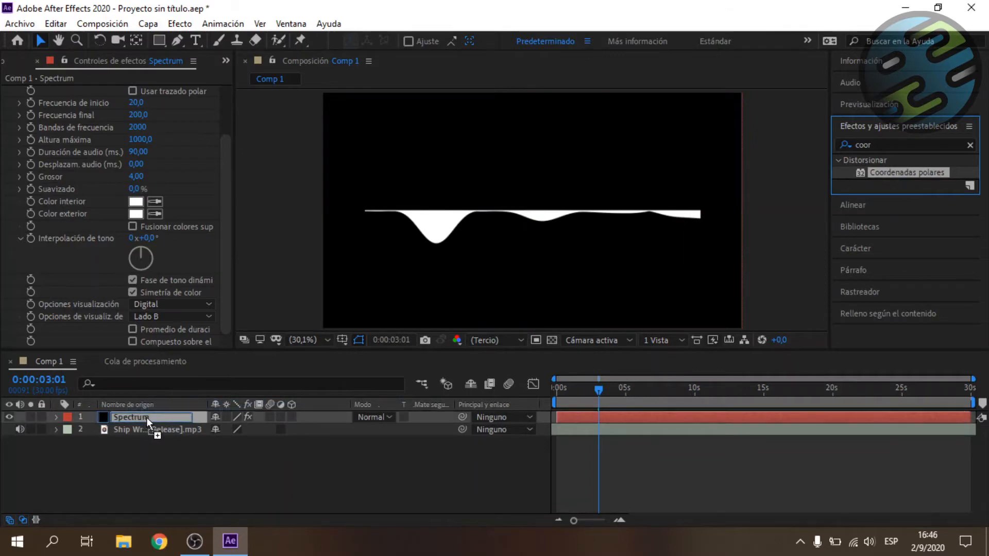
pyautogui.click(144, 416)
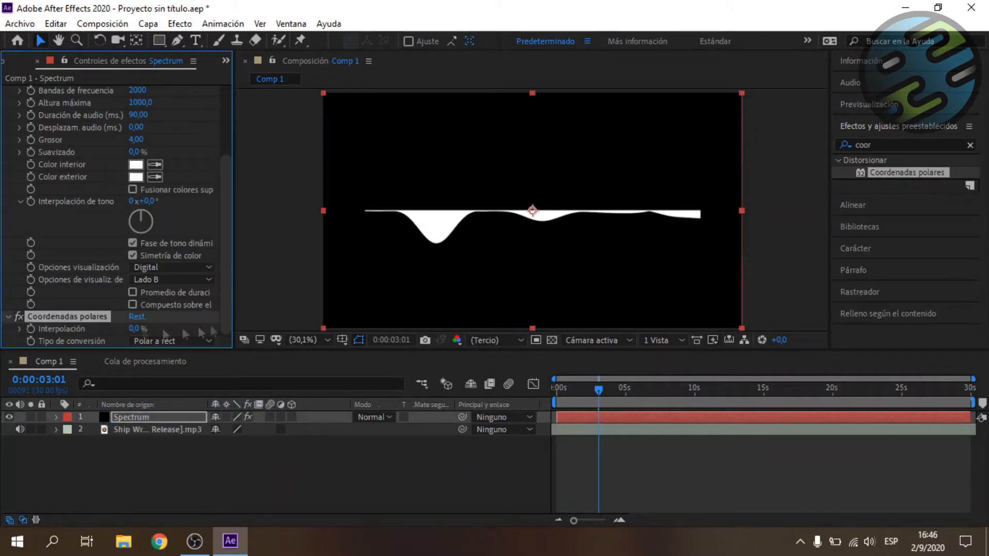
pyautogui.moveTo(229, 247); pyautogui.dragTo(235, 141)
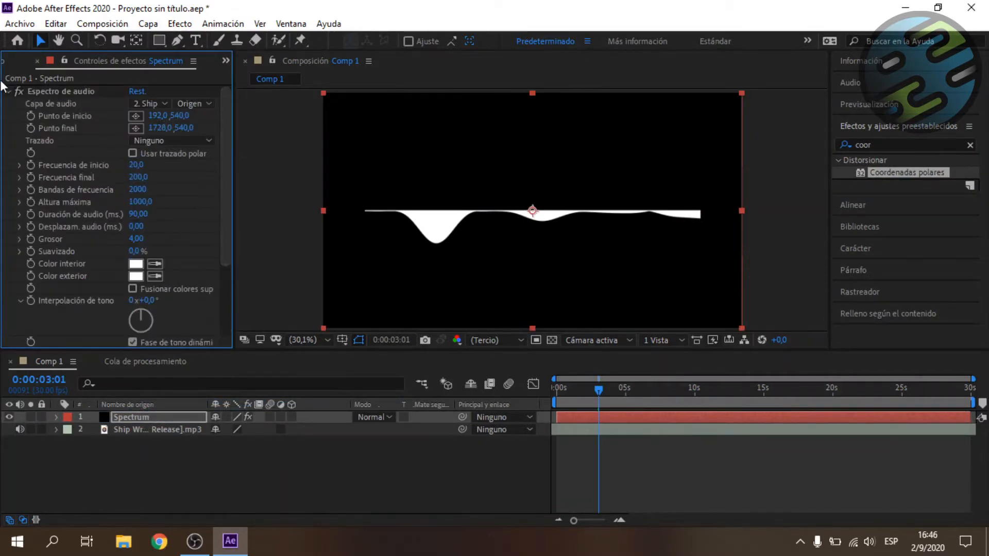
pyautogui.click(8, 93)
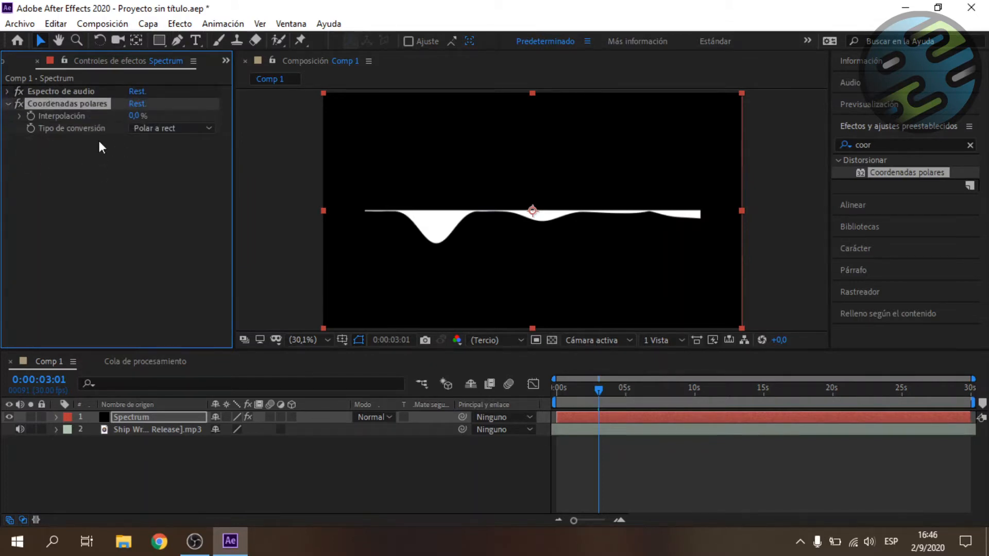
# Set the Coordenadas polares conversion type to Rect a polar and its Interpolación to 100 %
pyautogui.click(161, 128)
pyautogui.click(164, 140)
pyautogui.moveTo(135, 116); pyautogui.dragTo(244, 127)
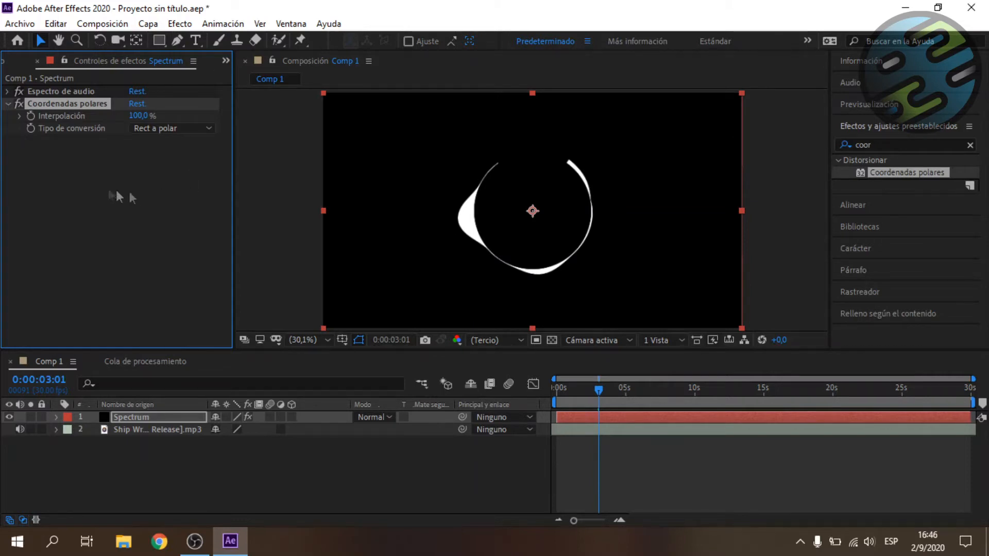
# Set the audio spectrum's Punto de inicio X to -31 and Punto final X to 970 so it forms a half circle
pyautogui.click(8, 91)
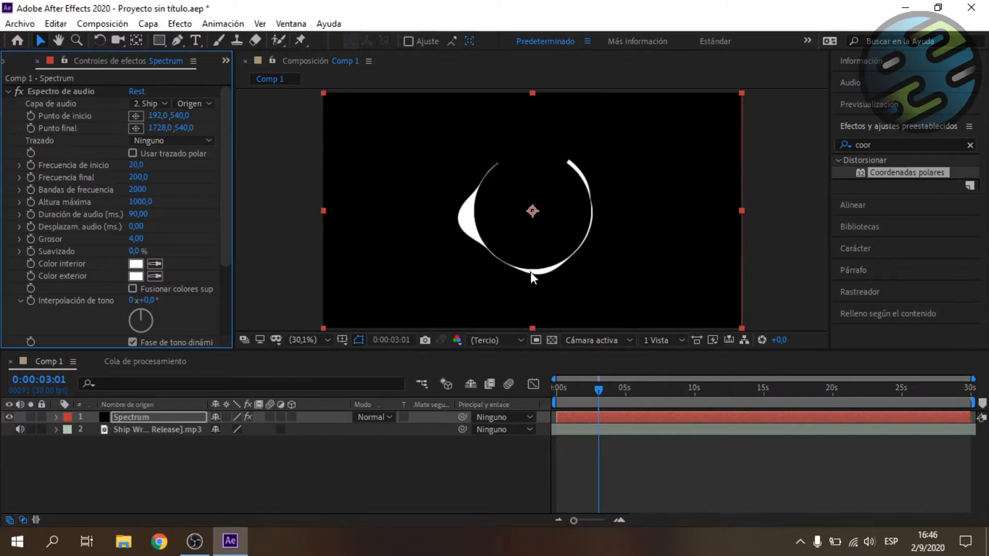
pyautogui.click(164, 118)
pyautogui.moveTo(165, 117)
pyautogui.mouseDown()
pyautogui.moveTo(180, 119)
pyautogui.moveTo(99, 122)
pyautogui.moveTo(170, 119)
pyautogui.moveTo(122, 122)
pyautogui.moveTo(193, 128)
pyautogui.moveTo(148, 128)
pyautogui.moveTo(163, 133)
pyautogui.mouseUp()
pyautogui.hotkey('ctrl', 'z')
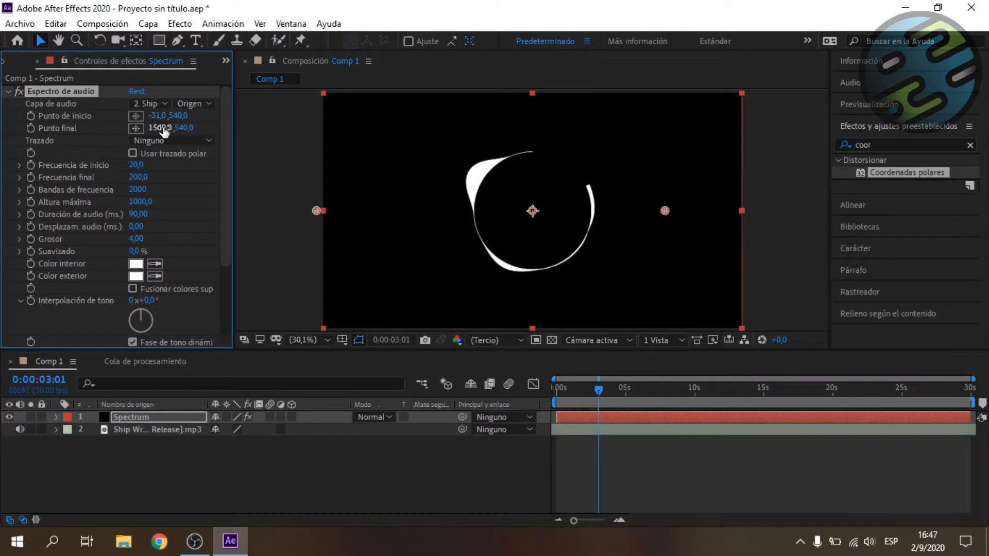
pyautogui.moveTo(160, 128); pyautogui.dragTo(177, 129)
pyautogui.moveTo(98, 131); pyautogui.dragTo(3, 128)
pyautogui.moveTo(152, 129)
pyautogui.mouseDown()
pyautogui.moveTo(2, 124)
pyautogui.moveTo(121, 141)
pyautogui.mouseUp()
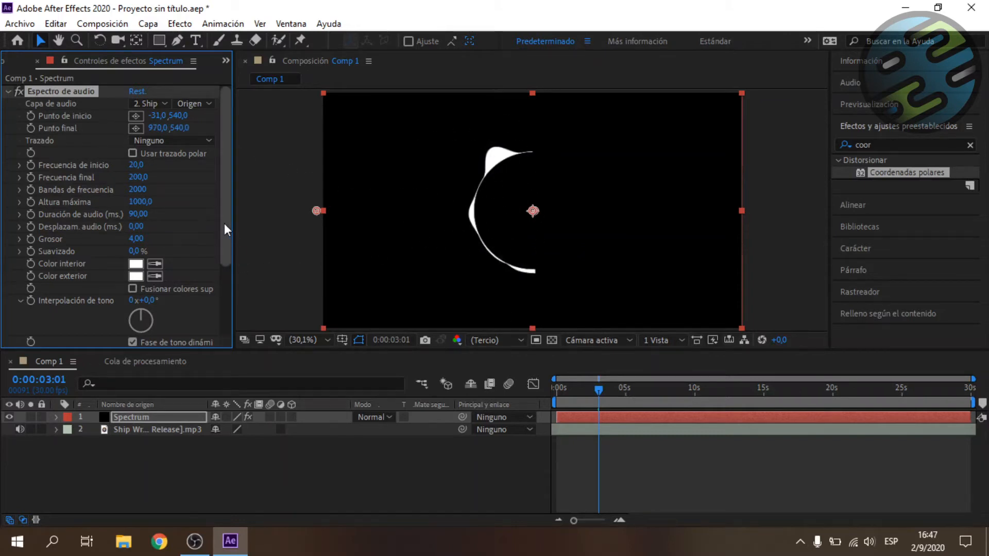
# Collapse the Espectro de audio settings, search the effects for "espej", and apply Espejo to the Spectrum layer
pyautogui.click(7, 91)
pyautogui.click(82, 171)
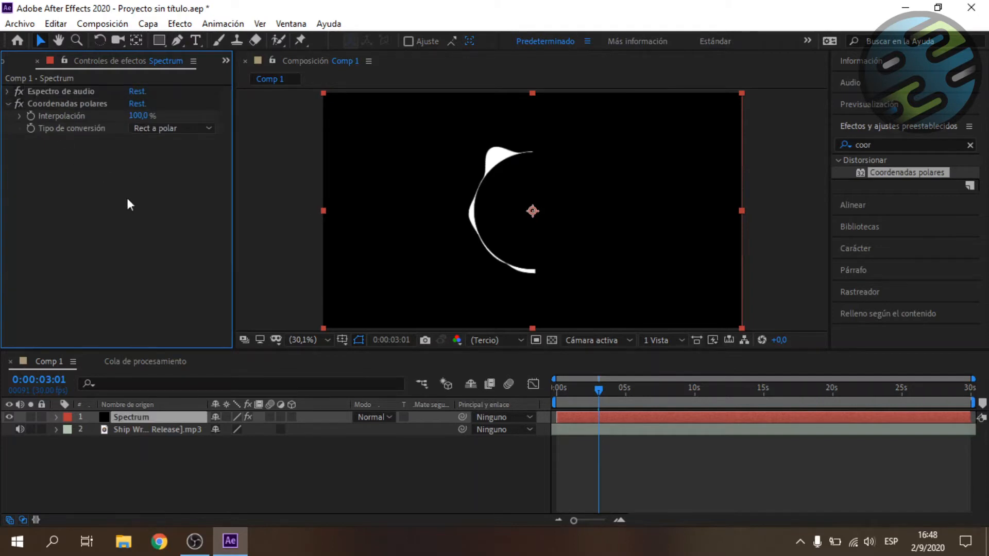
pyautogui.click(939, 137)
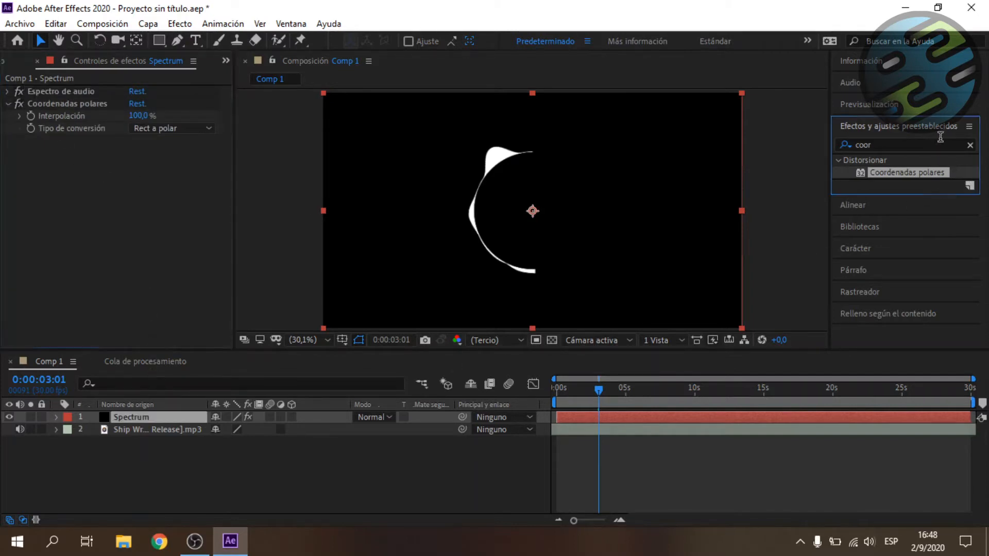
pyautogui.click(970, 146)
pyautogui.write('espej')
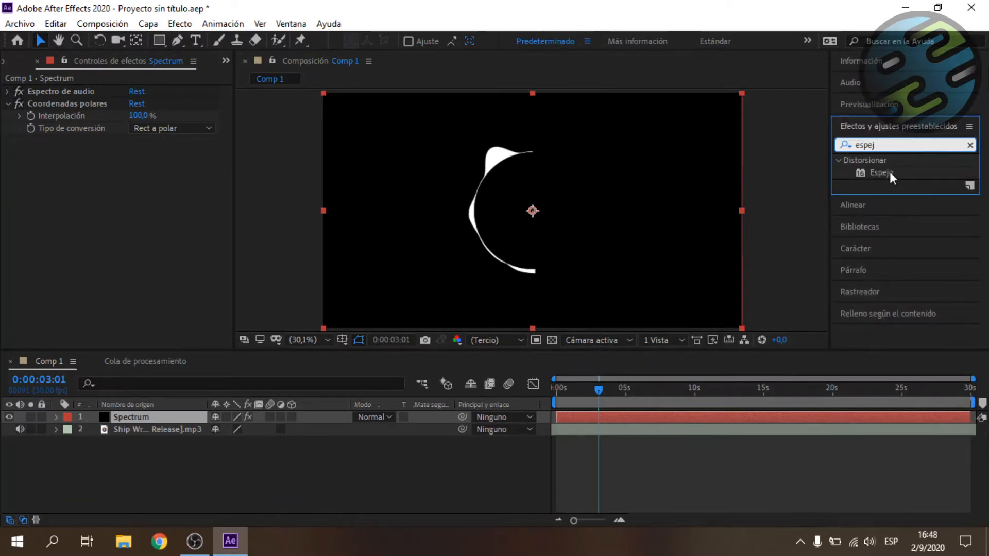
pyautogui.moveTo(886, 172); pyautogui.dragTo(146, 416)
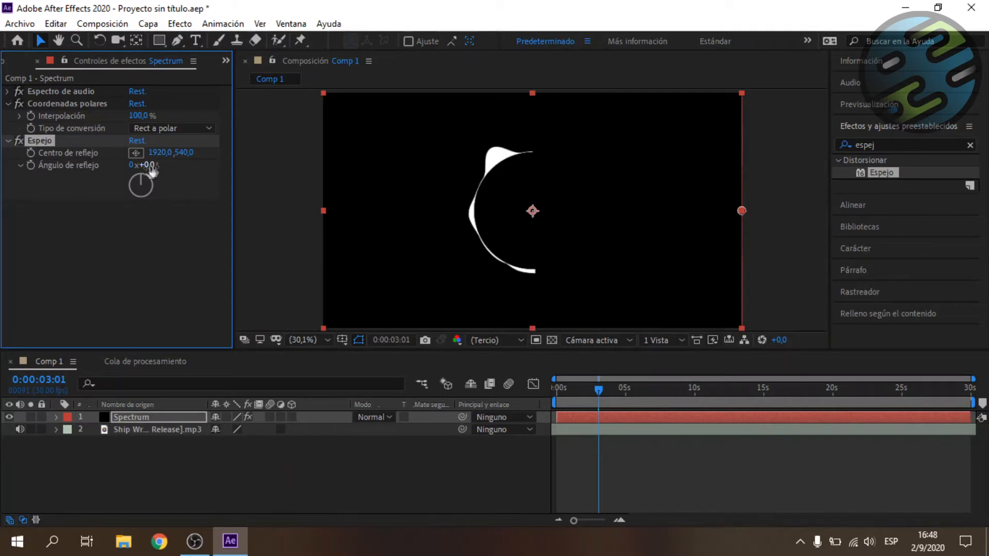
# Set Espejo's Centro de reflejo X to about 956, and fine-tune the spectrum's Punto de inicio X to -25 and Punto final X to 969
pyautogui.moveTo(157, 152); pyautogui.dragTo(138, 190)
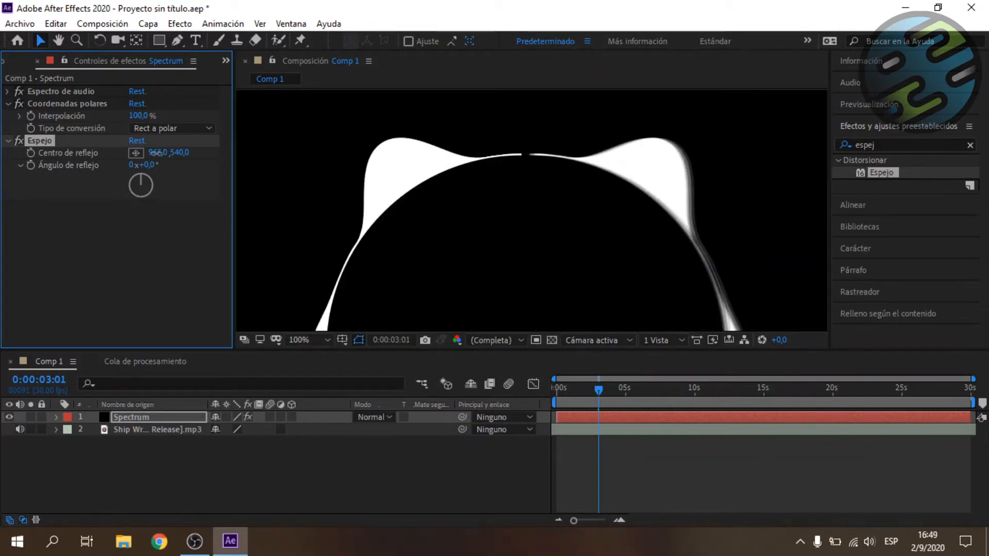
pyautogui.moveTo(157, 153); pyautogui.dragTo(271, 188)
pyautogui.click(7, 91)
pyautogui.click(183, 130)
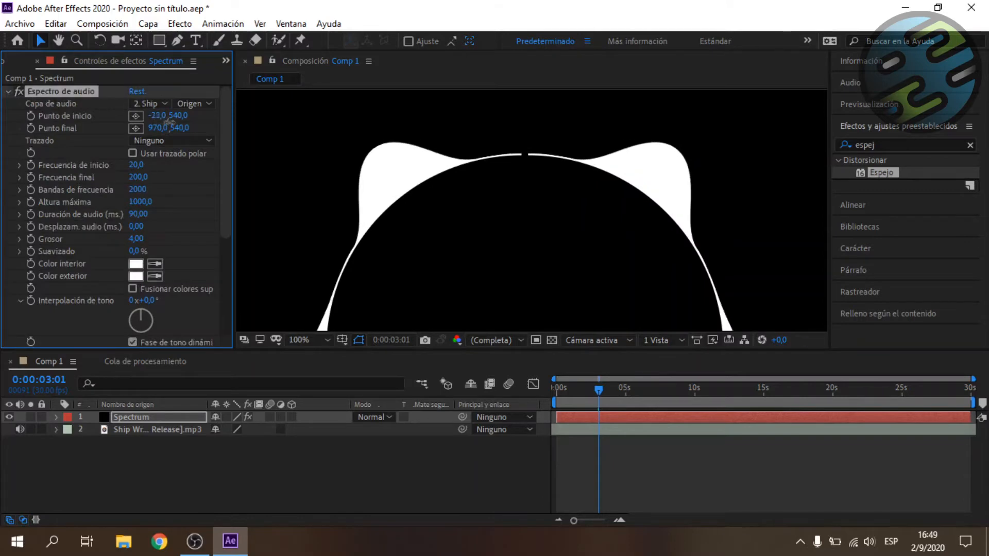
pyautogui.moveTo(184, 132); pyautogui.dragTo(165, 132)
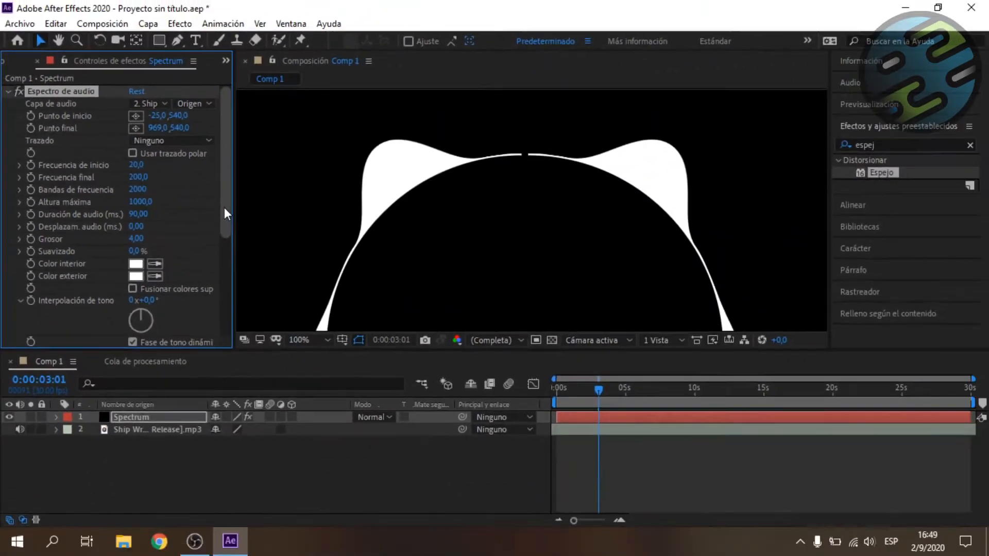
pyautogui.scroll(-5, 54, 308)
pyautogui.moveTo(154, 299); pyautogui.dragTo(154, 299)
# Move the playhead to 0:00:15:19 and fit the whole composition in the viewer to check the mirrored ring
pyautogui.moveTo(600, 390); pyautogui.dragTo(773, 401)
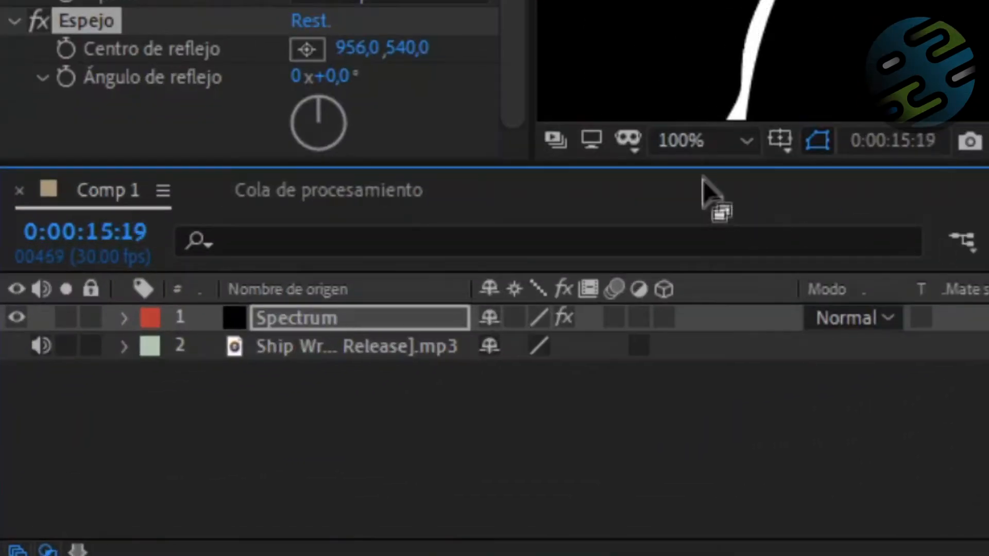
pyautogui.click(719, 150)
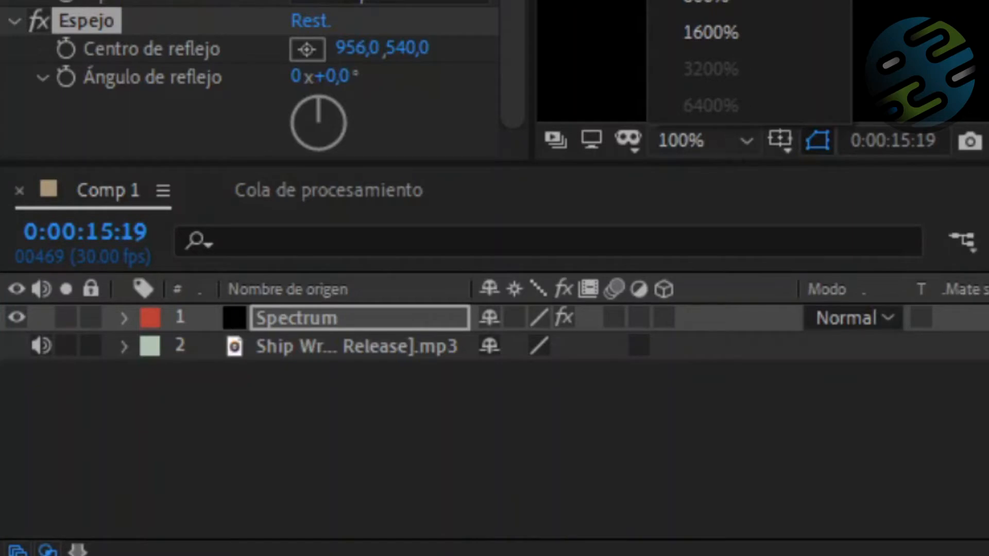
pyautogui.click(706, 5)
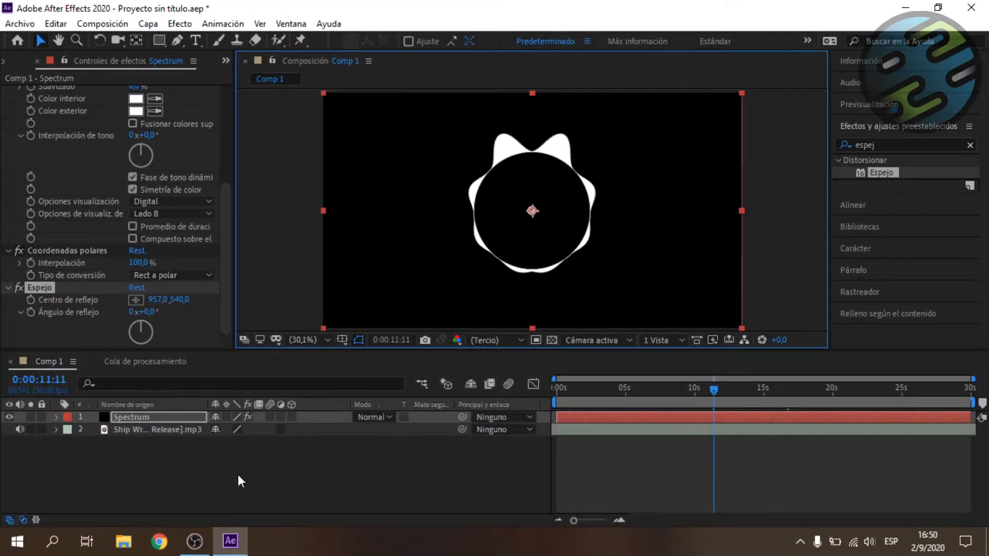
# Create a new black solid layer of 1920 × 1080 px, keeping the default name
pyautogui.click(238, 481)
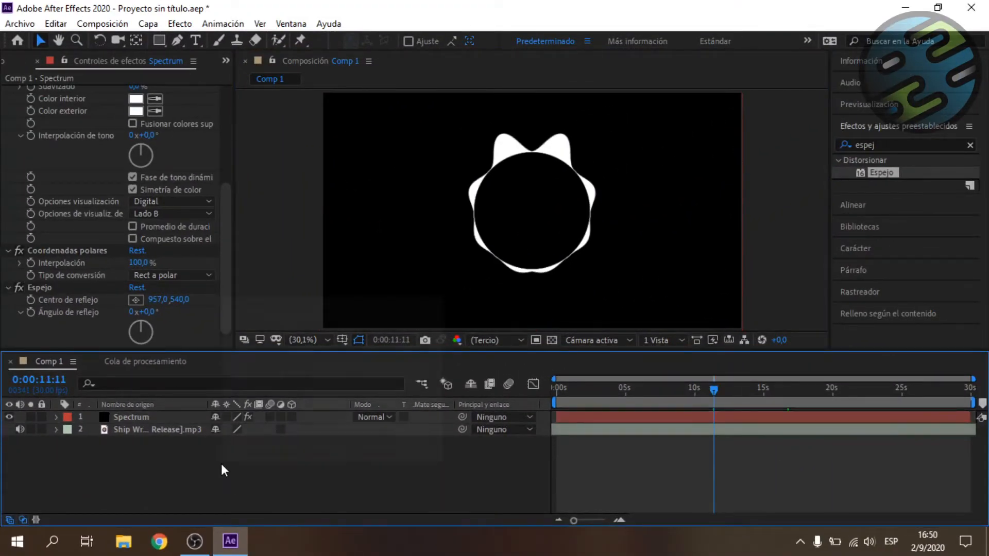
pyautogui.rightClick(222, 465)
pyautogui.moveTo(267, 307)
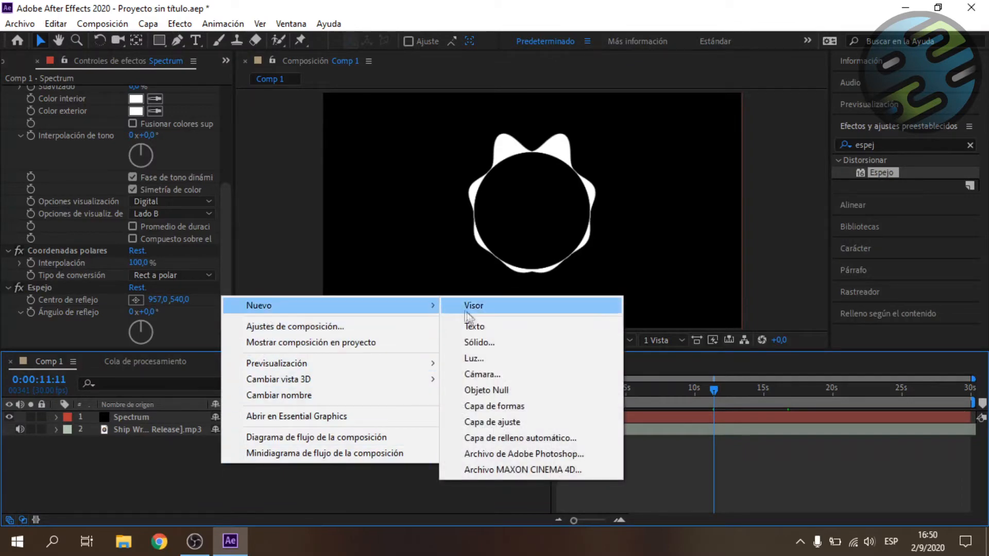
pyautogui.click(489, 342)
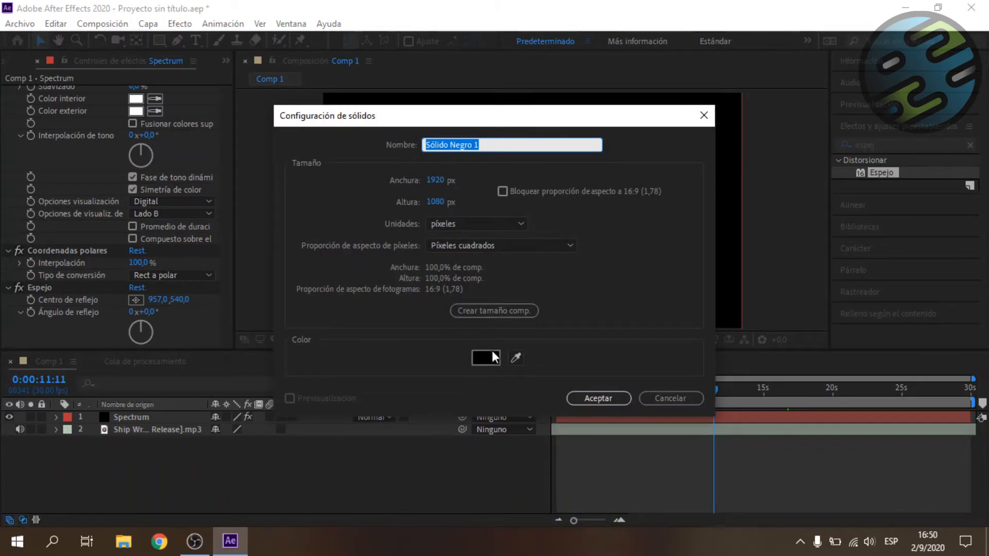
pyautogui.click(599, 398)
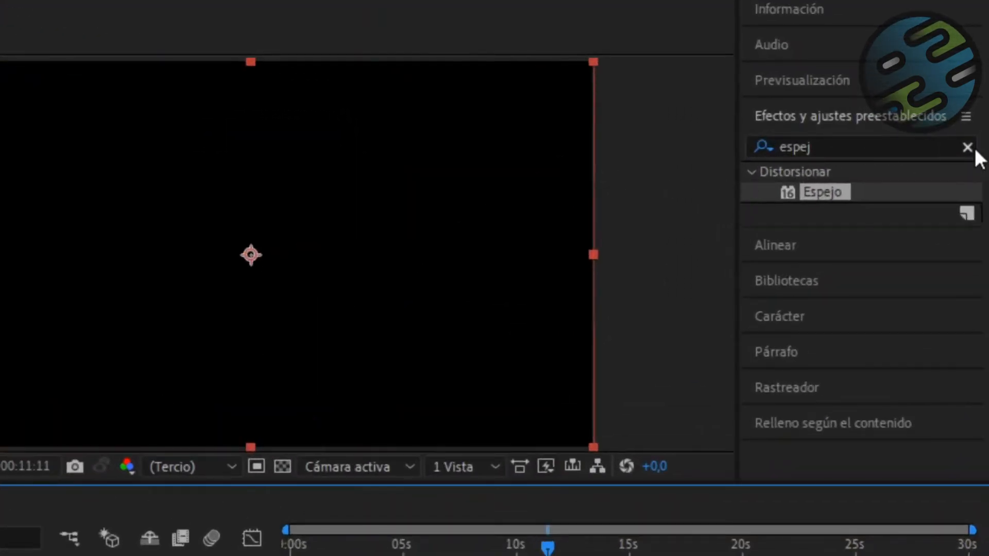
# Search the effects for "star" and apply CC Star Burst to the new black solid
pyautogui.click(967, 147)
pyautogui.click(810, 144)
pyautogui.write('star')
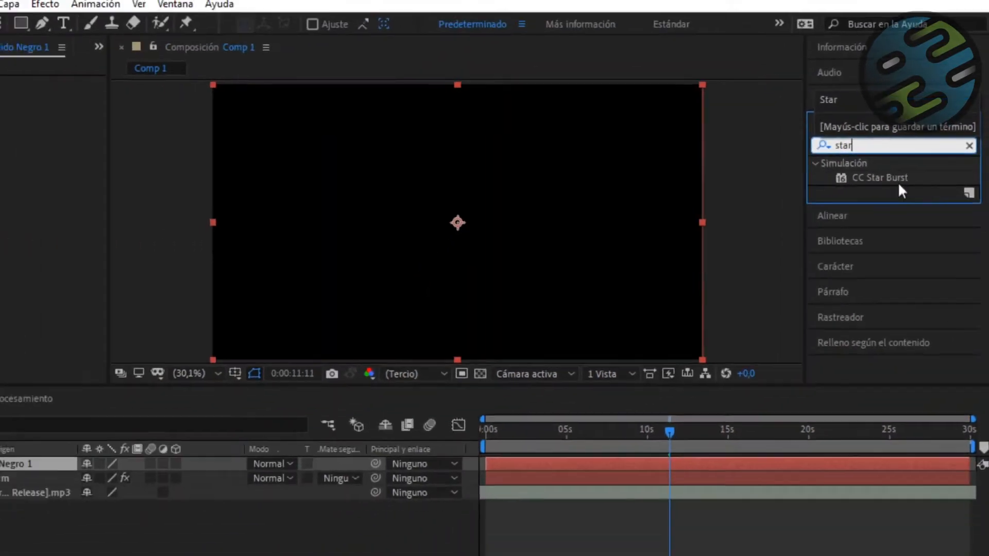
pyautogui.moveTo(842, 192); pyautogui.dragTo(172, 418)
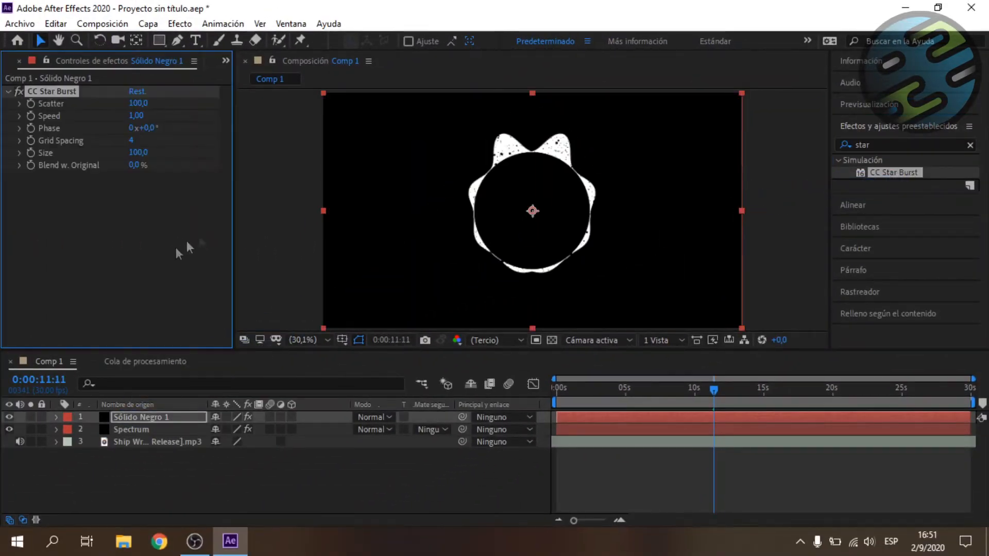
# Search the effects for "degradado" and apply Degradado de 4 colores to the black solid
pyautogui.moveTo(883, 144); pyautogui.dragTo(826, 148)
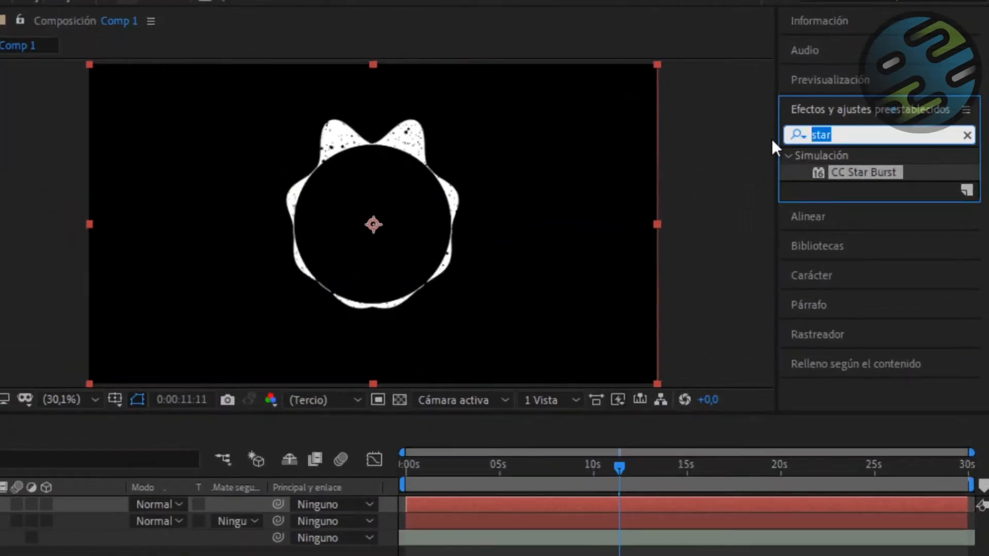
pyautogui.write('degradado')
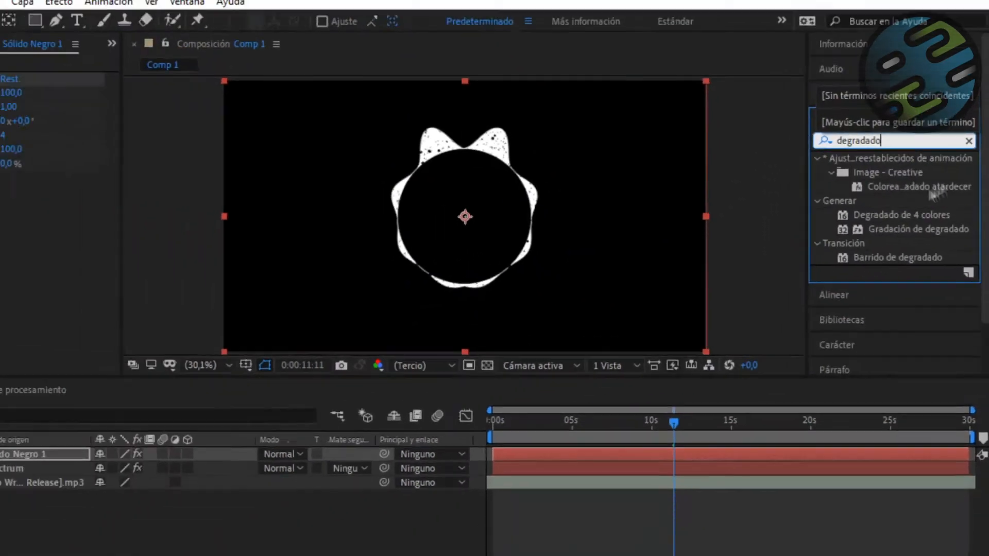
pyautogui.click(900, 213)
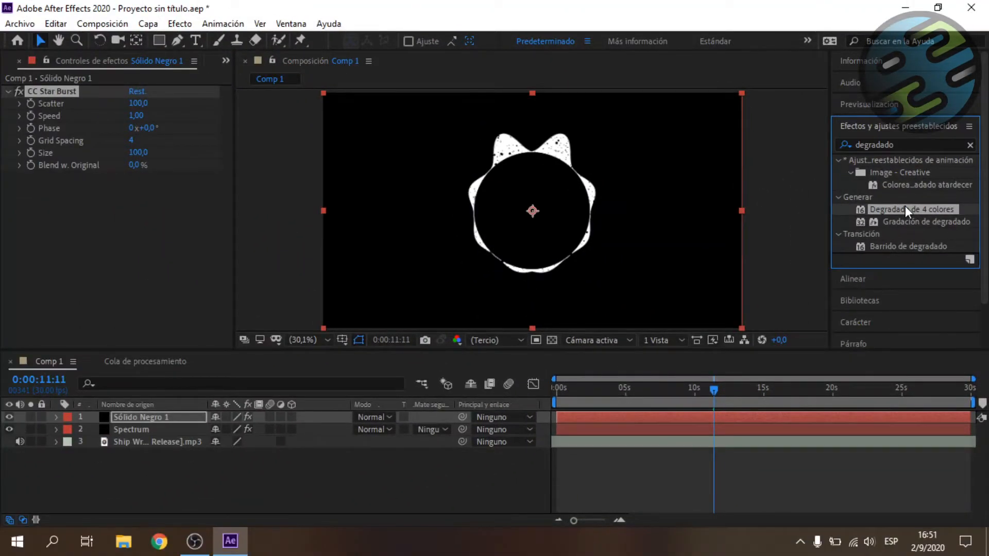
pyautogui.moveTo(904, 206); pyautogui.dragTo(168, 415)
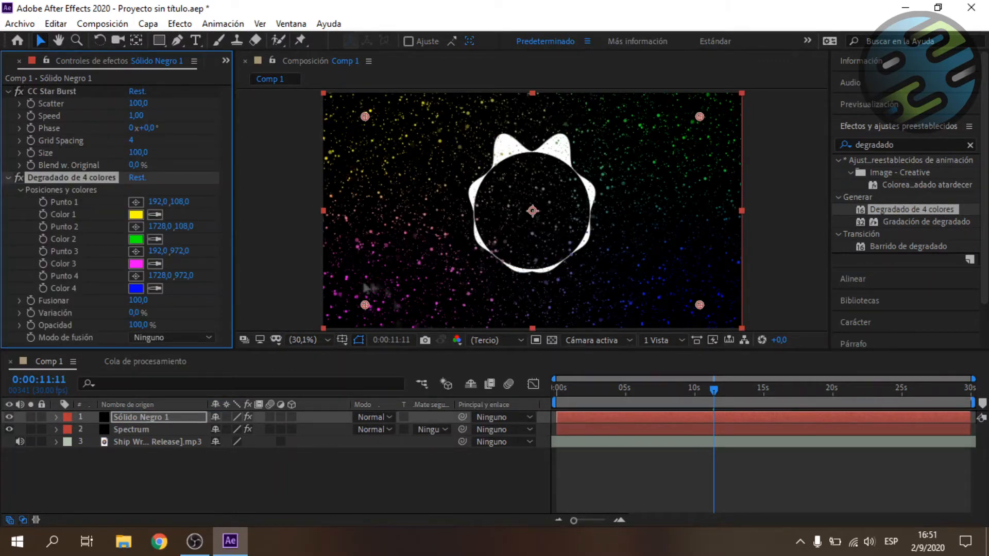
# Change all four colors of Degradado de 4 colores to white and collapse the effect's settings
pyautogui.click(138, 217)
pyautogui.click(121, 273)
pyautogui.click(416, 279)
pyautogui.click(154, 240)
pyautogui.click(138, 216)
pyautogui.click(155, 264)
pyautogui.click(137, 240)
pyautogui.click(155, 289)
pyautogui.click(137, 265)
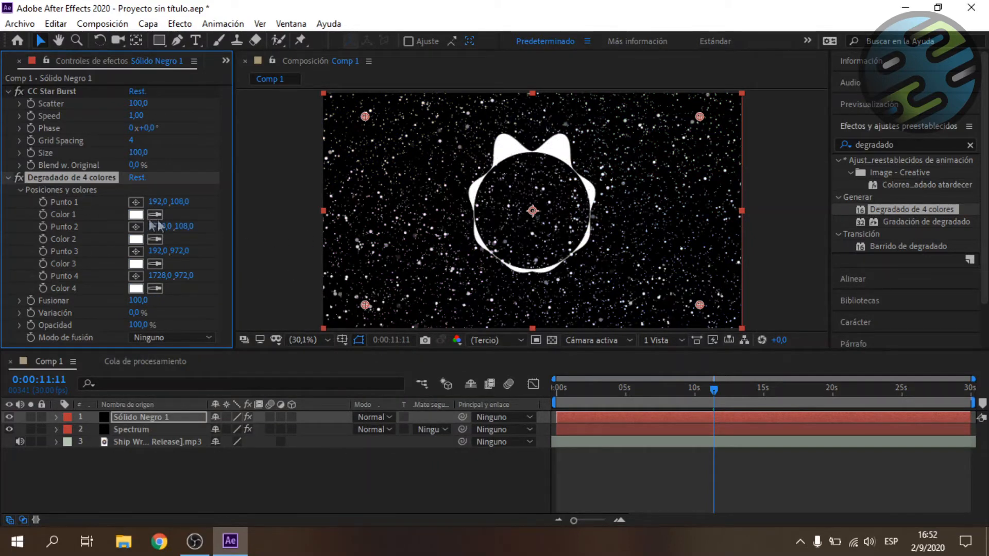
pyautogui.click(7, 177)
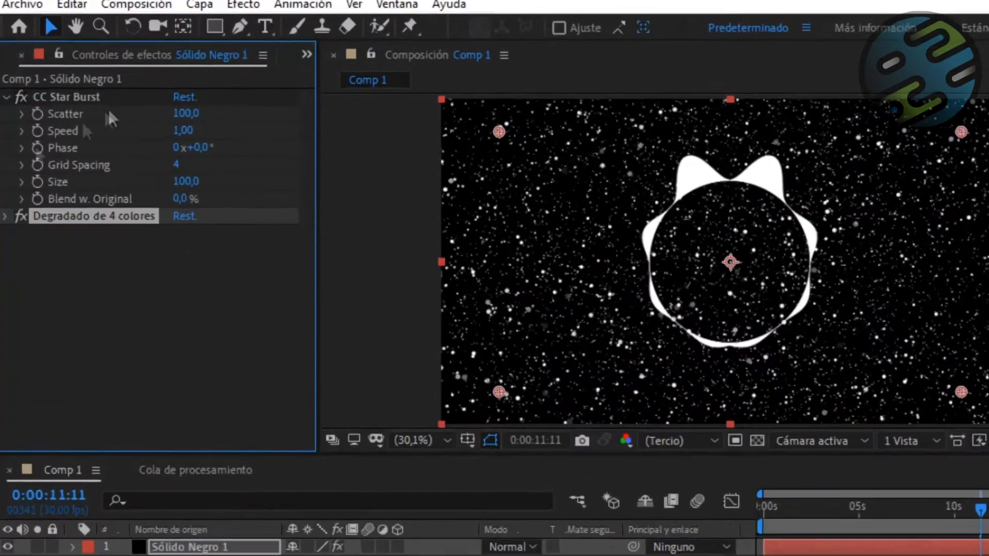
# Set CC Star Burst's Scatter to 200, Speed to 0,80, and Grid Spacing to 5
pyautogui.click(138, 103)
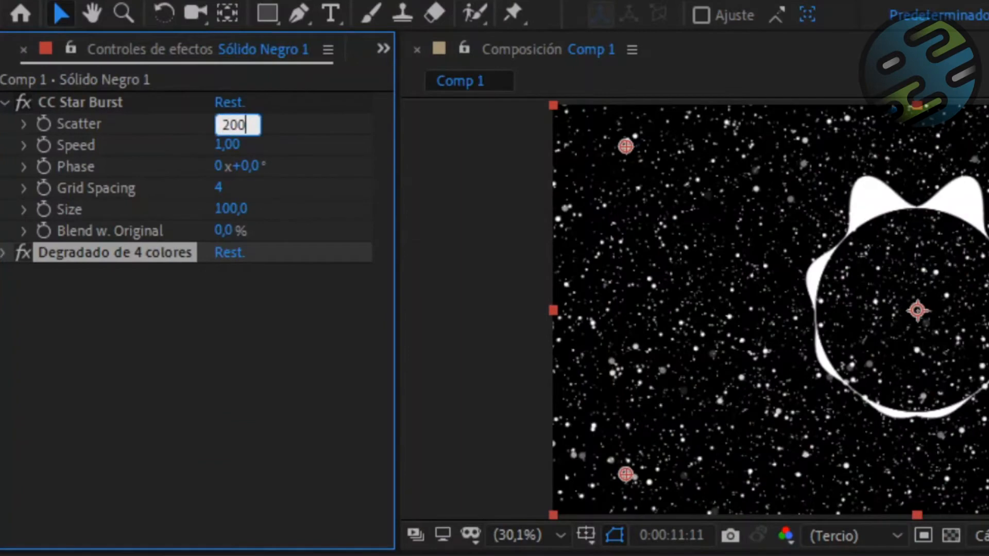
pyautogui.press('Tab')
pyautogui.write('0,80')
pyautogui.click(211, 332)
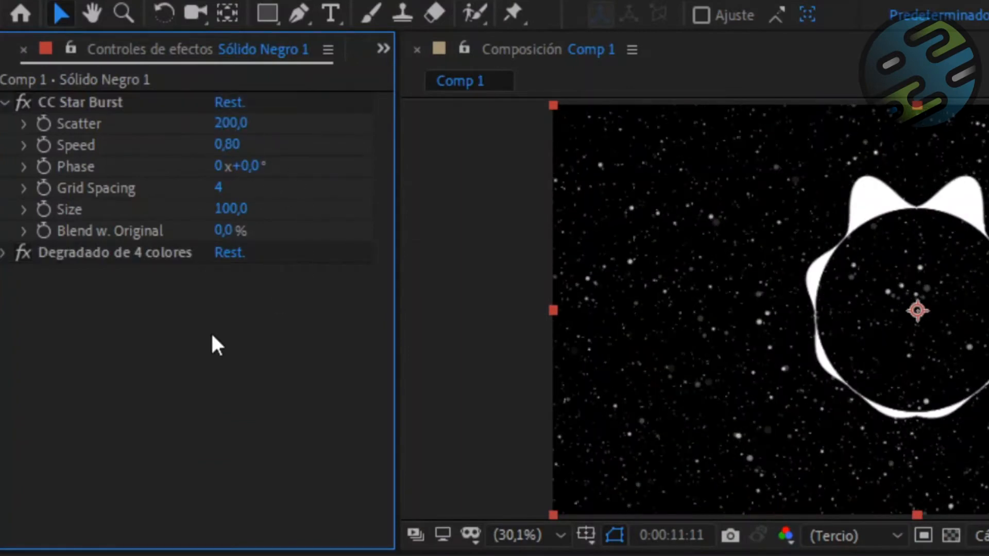
pyautogui.click(218, 187)
pyautogui.write('5')
pyautogui.click(295, 369)
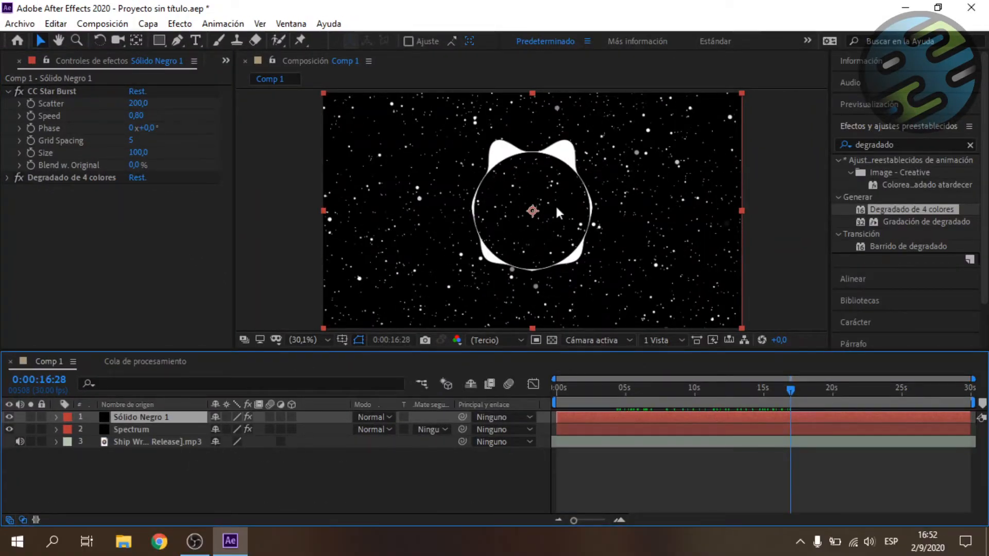
# Move the black solid below the Spectrum layer and rename it Particulas
pyautogui.moveTo(184, 417); pyautogui.dragTo(182, 431)
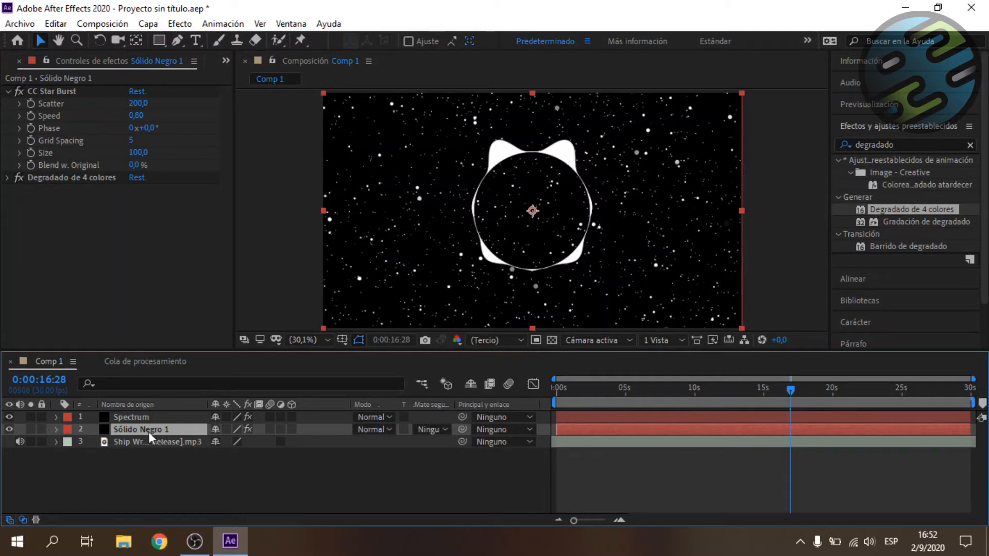
pyautogui.press('Return')
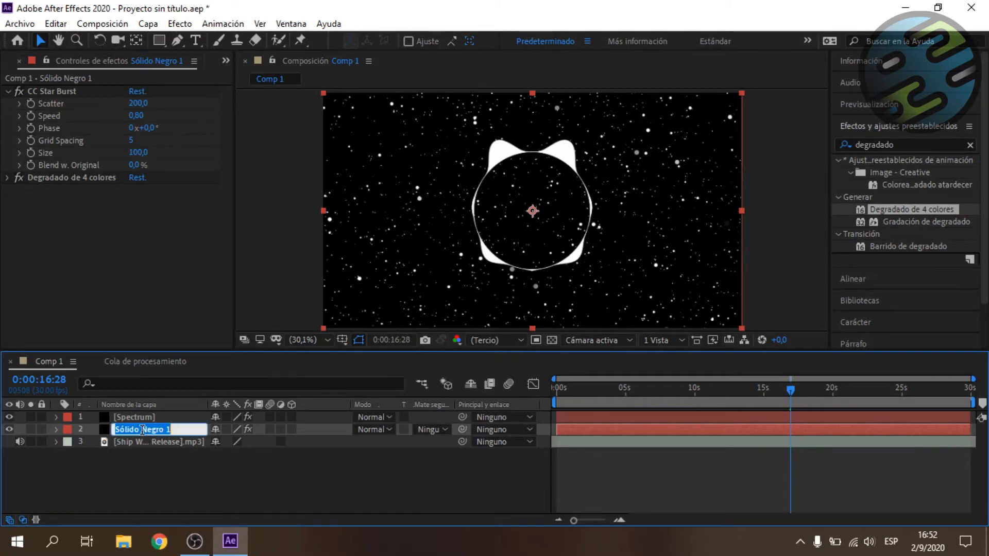
pyautogui.write('Particulas')
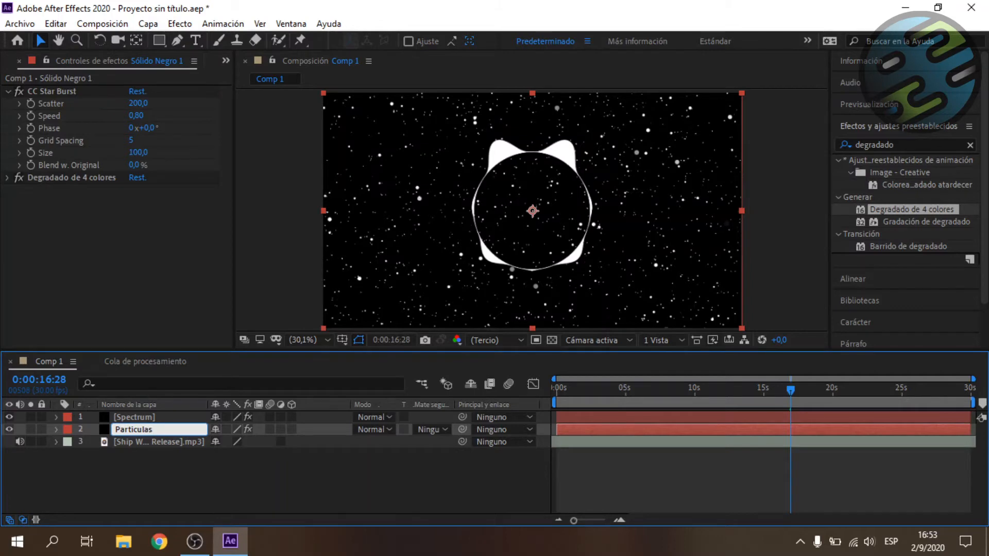
pyautogui.press('Return')
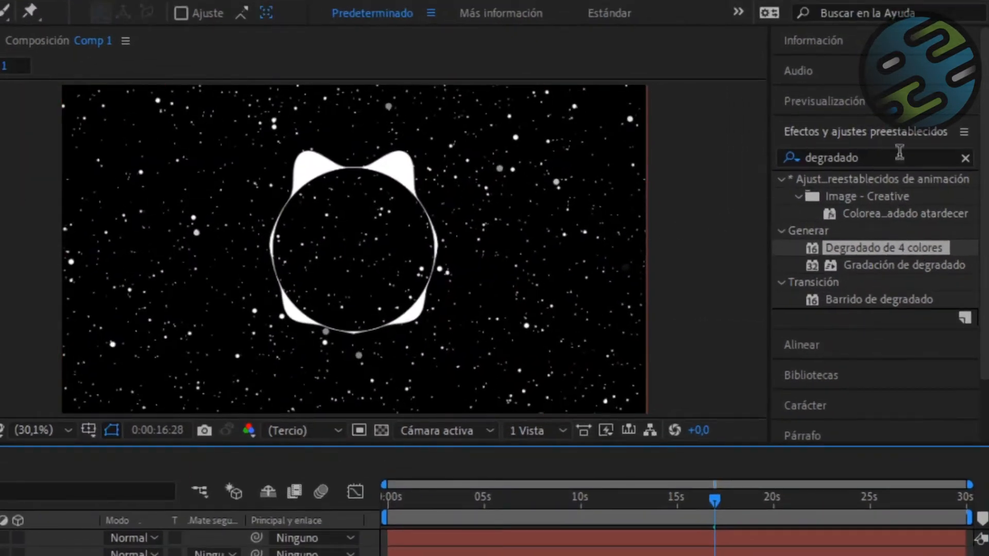
# Search the effects for "lens" and apply CC Lens to the Particulas layer
pyautogui.click(794, 167)
pyautogui.write('lens')
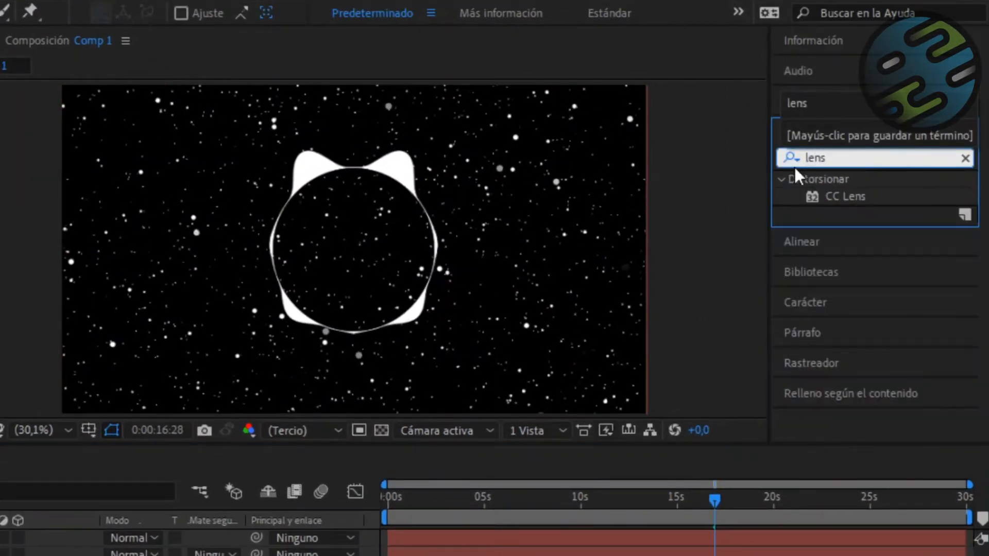
pyautogui.click(855, 194)
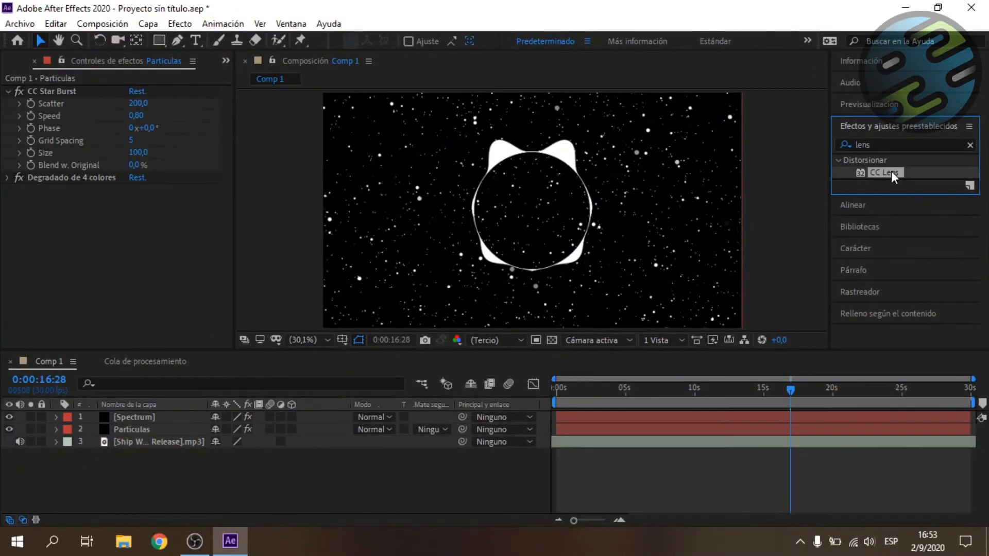
pyautogui.moveTo(890, 171); pyautogui.dragTo(150, 429)
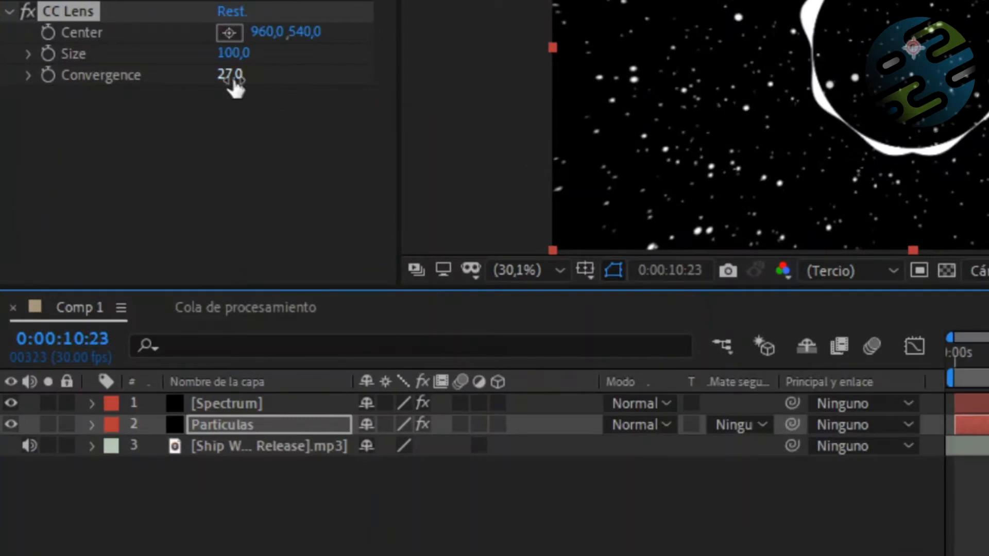
# Set CC Lens's Convergence to 30 on the Particulas layer and deselect the layer
pyautogui.click(138, 231)
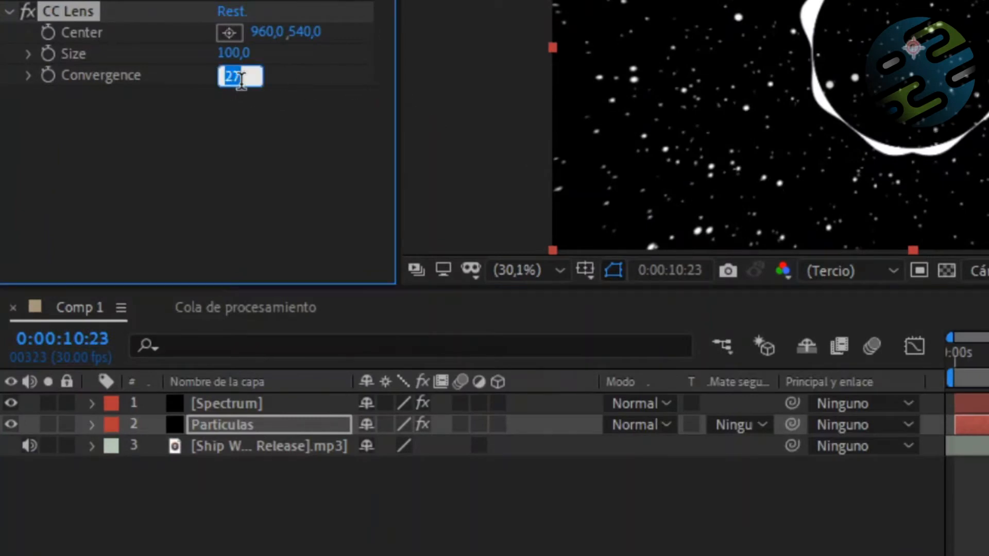
pyautogui.write('30')
pyautogui.click(258, 159)
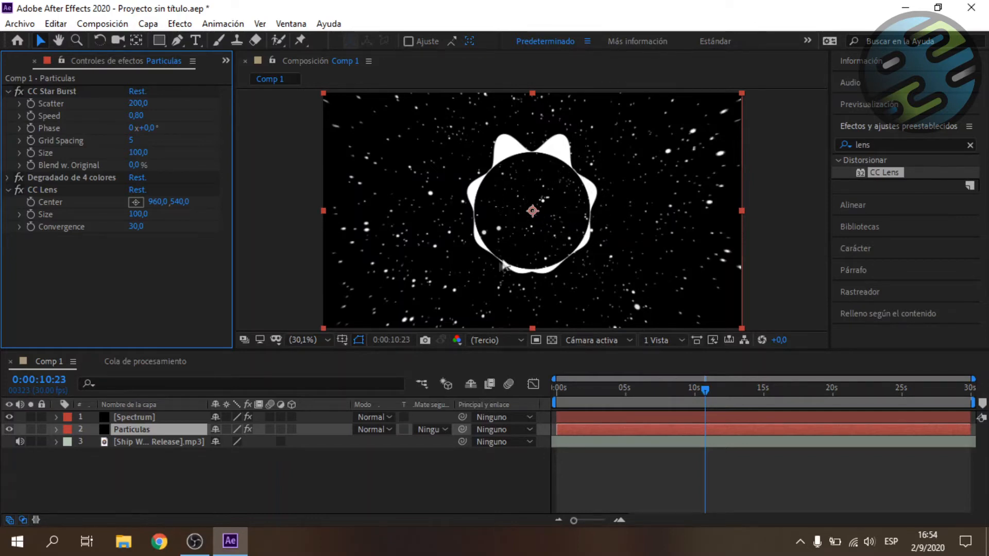
pyautogui.click(247, 478)
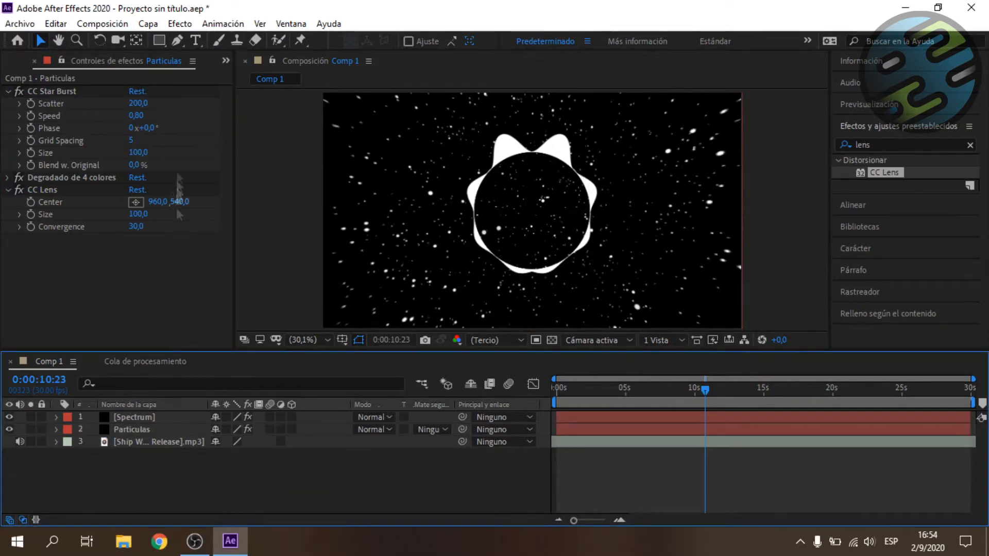
# Add a new shape layer to Comp 1
pyautogui.click(150, 24)
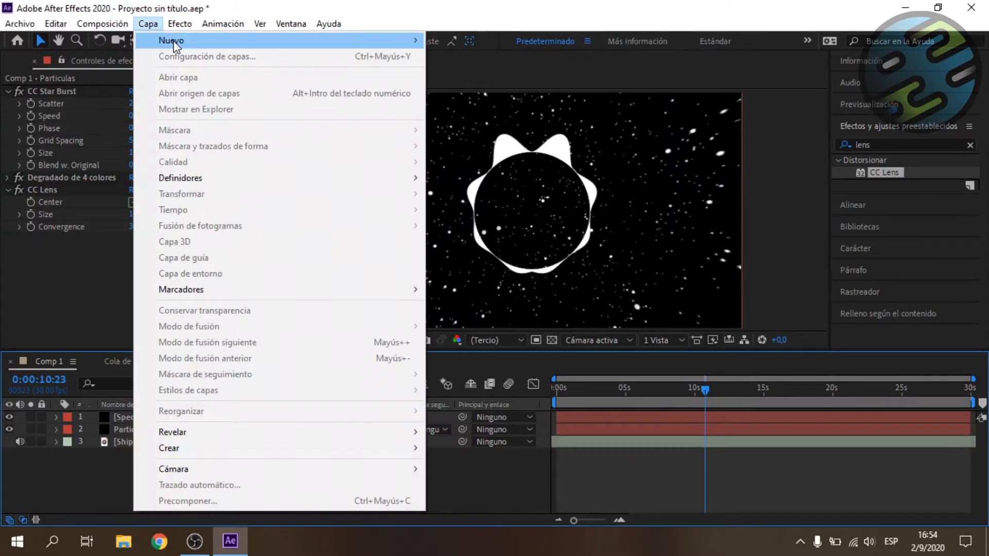
pyautogui.moveTo(170, 41)
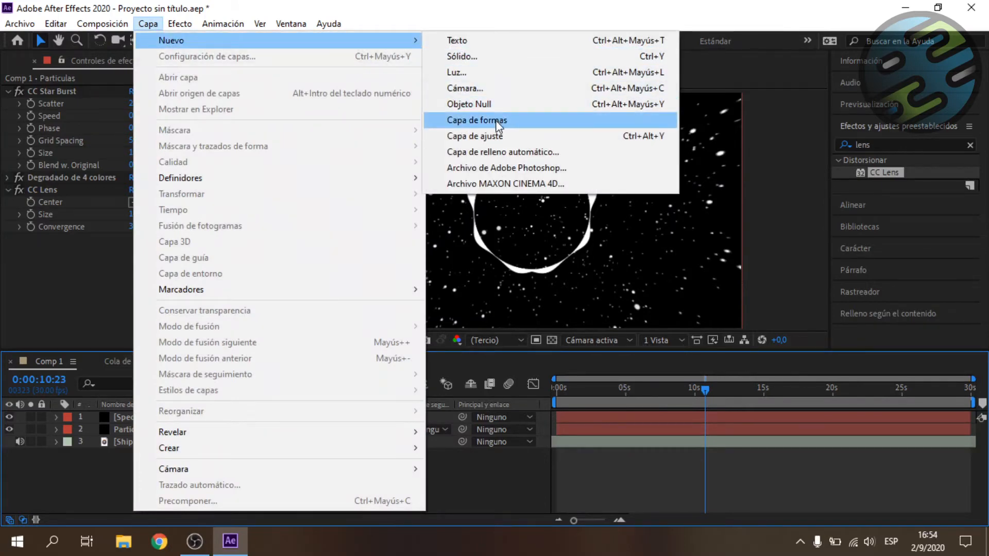
pyautogui.click(476, 120)
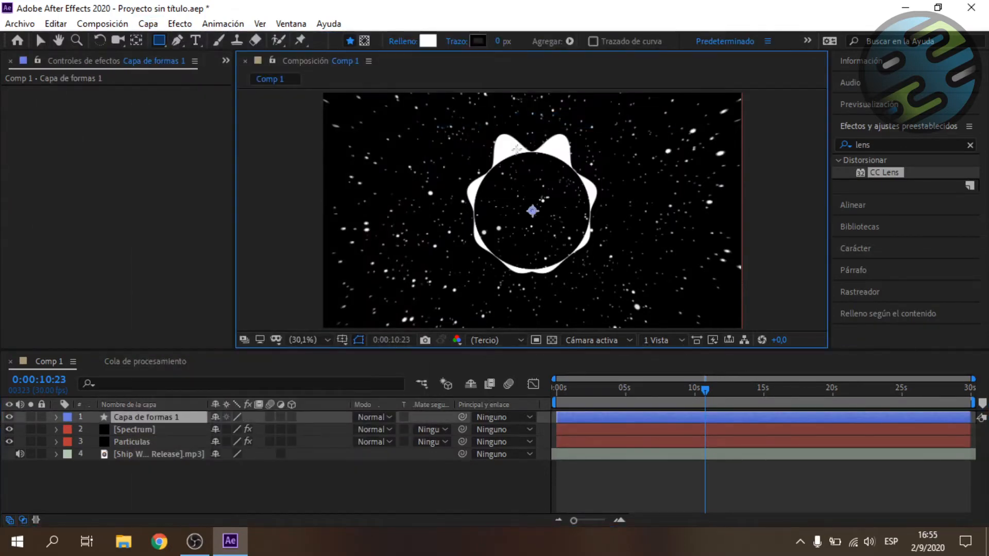
# Draw a white circle filling the spectrum ring with the Ellipse tool and move its shape layer below Spectrum
pyautogui.click(158, 42)
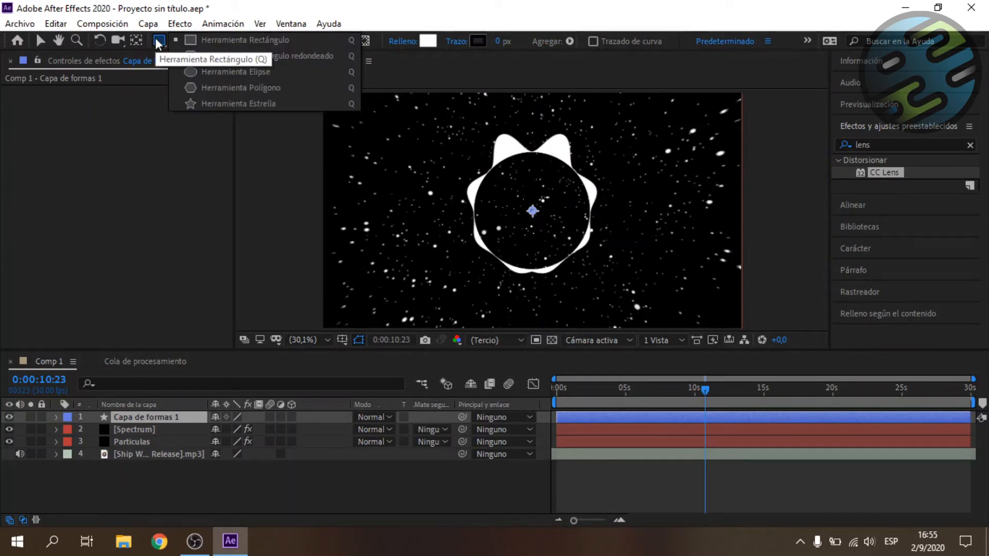
pyautogui.click(230, 70)
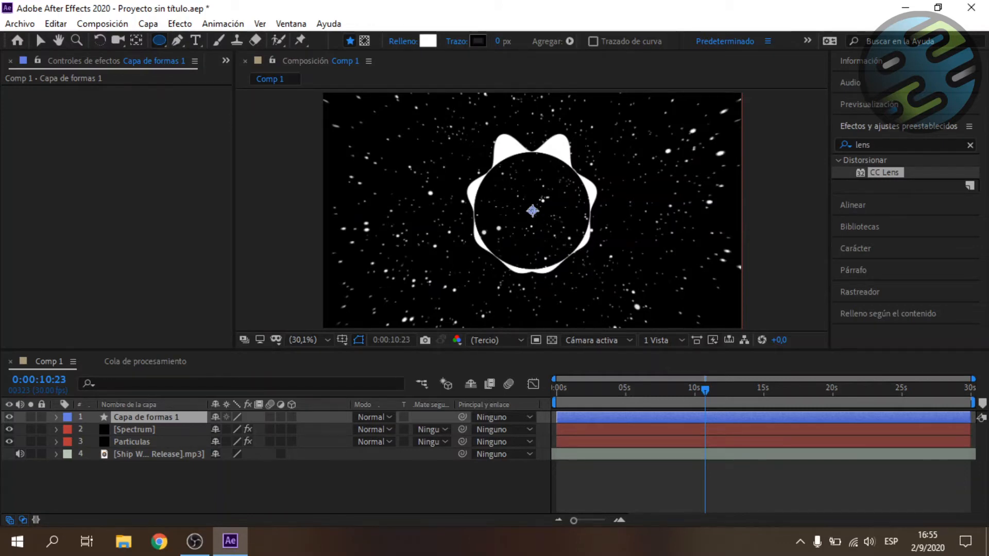
pyautogui.moveTo(533, 210); pyautogui.dragTo(620, 273)
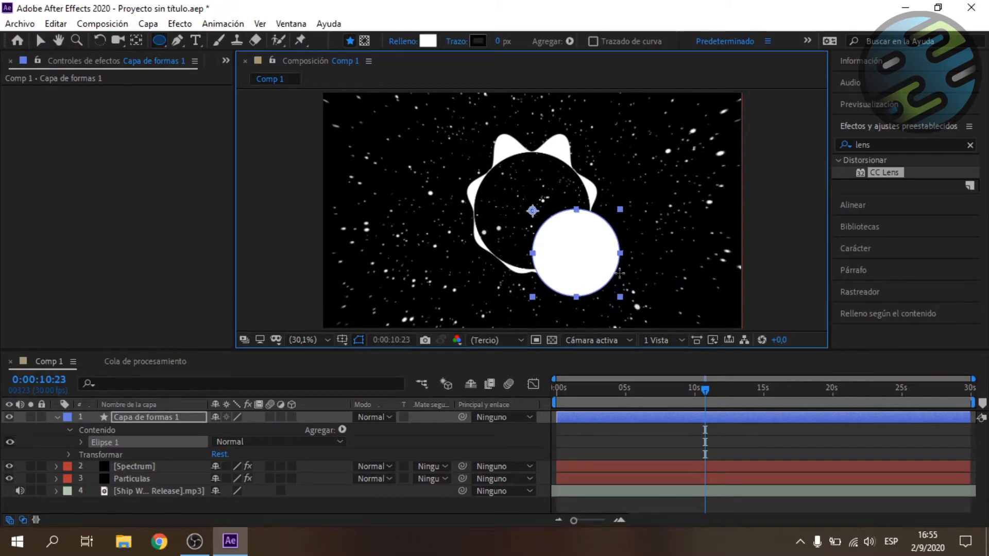
pyautogui.moveTo(620, 273); pyautogui.dragTo(591, 246)
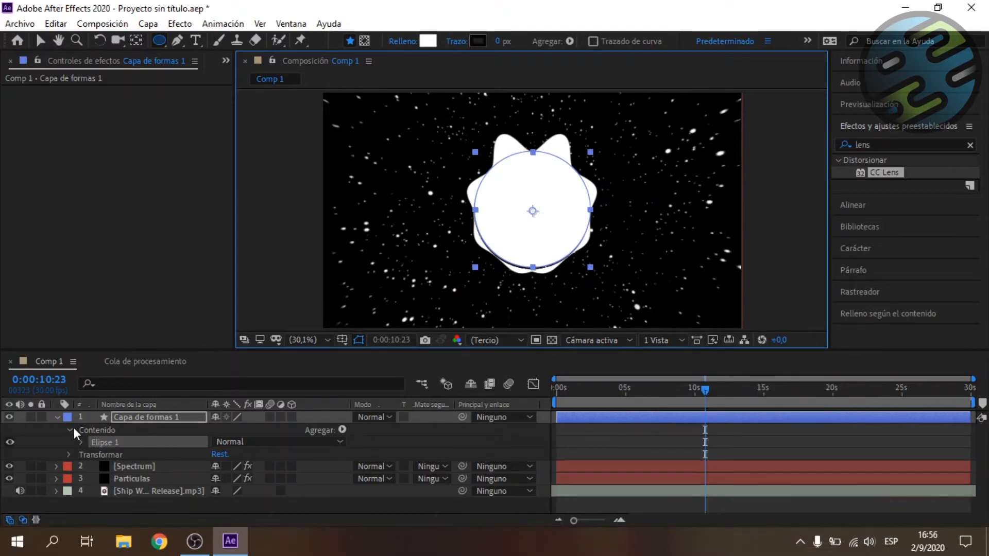
pyautogui.click(56, 417)
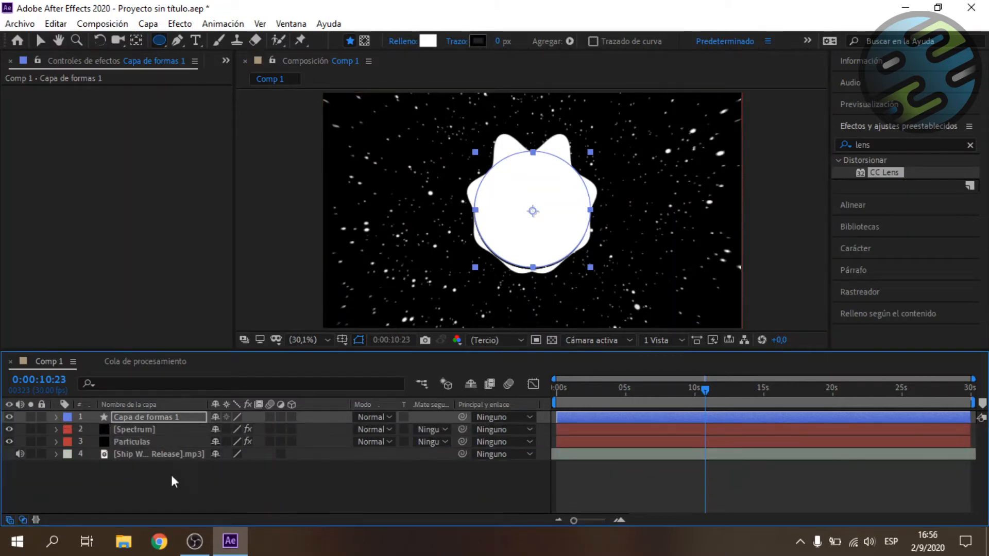
pyautogui.moveTo(158, 415); pyautogui.dragTo(157, 431)
# Set the circle layer's Posición to 957, 547 and its Escala to 102%, and collapse the layer
pyautogui.click(56, 429)
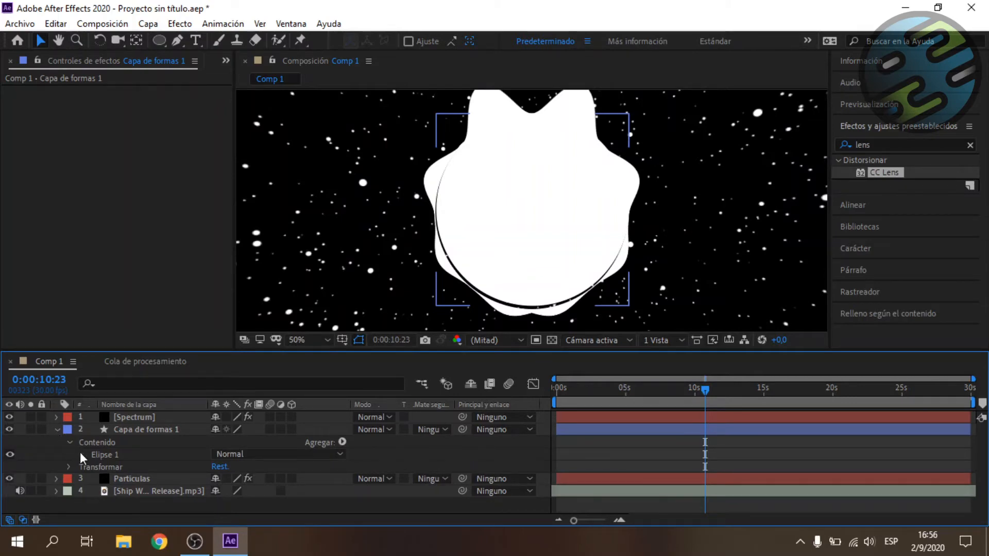
pyautogui.click(69, 466)
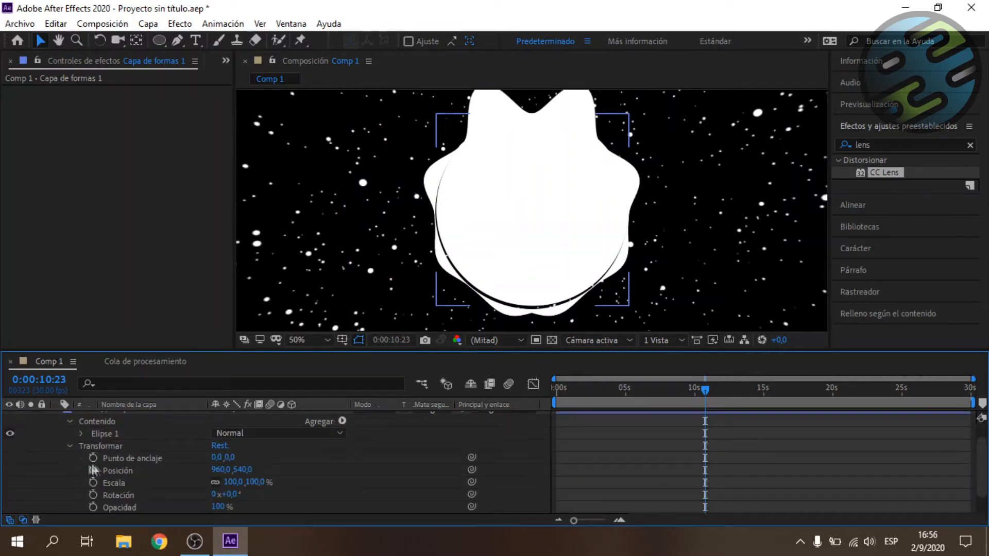
pyautogui.click(216, 469)
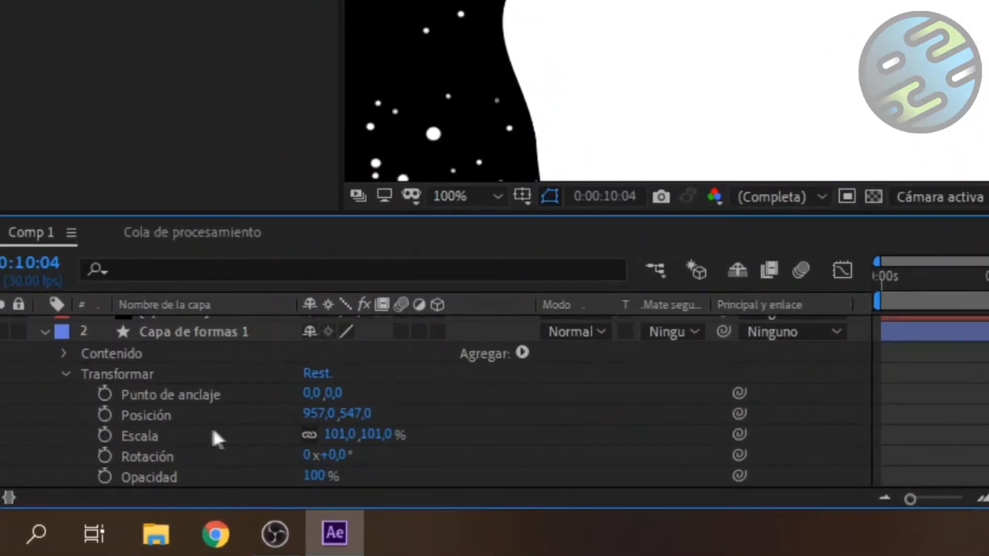
pyautogui.click(350, 435)
pyautogui.click(359, 435)
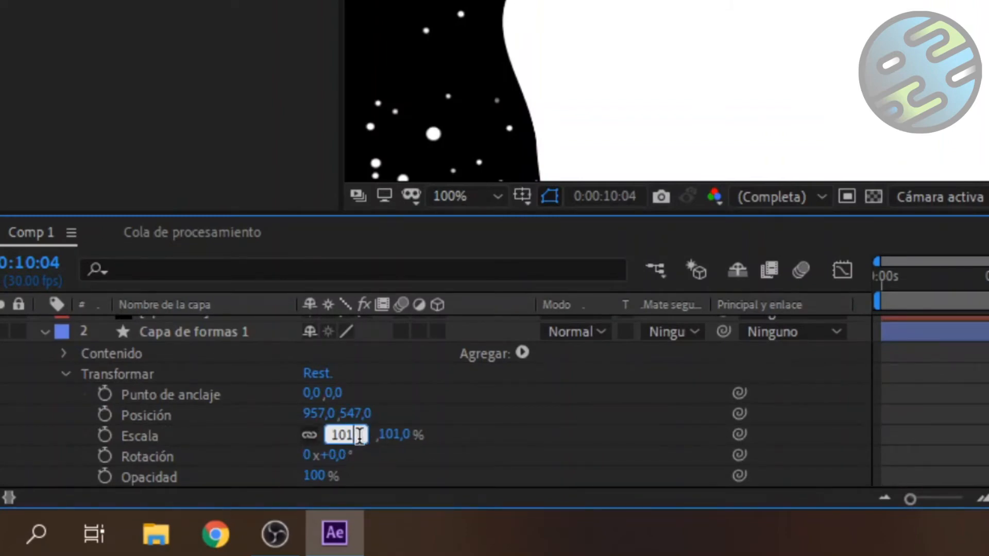
pyautogui.write('2')
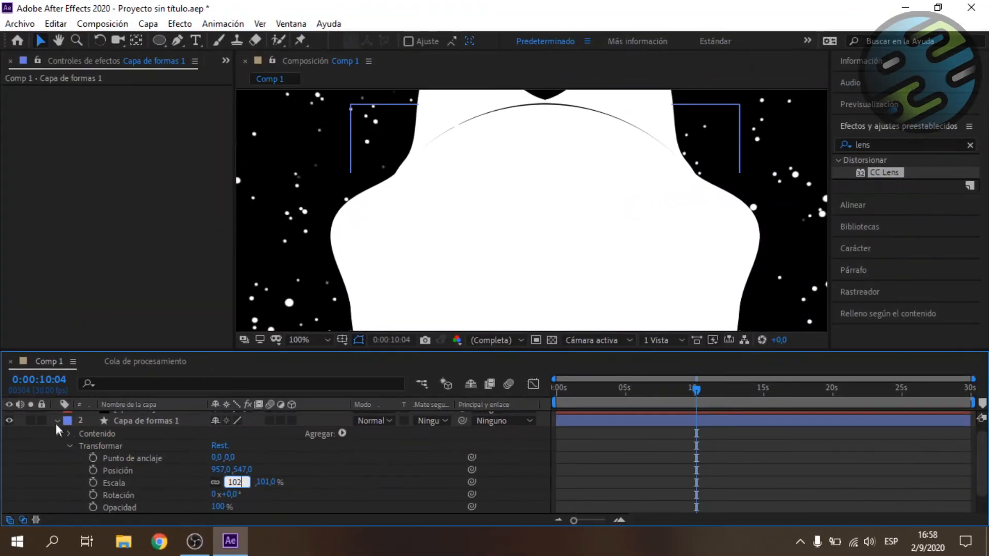
pyautogui.click(57, 420)
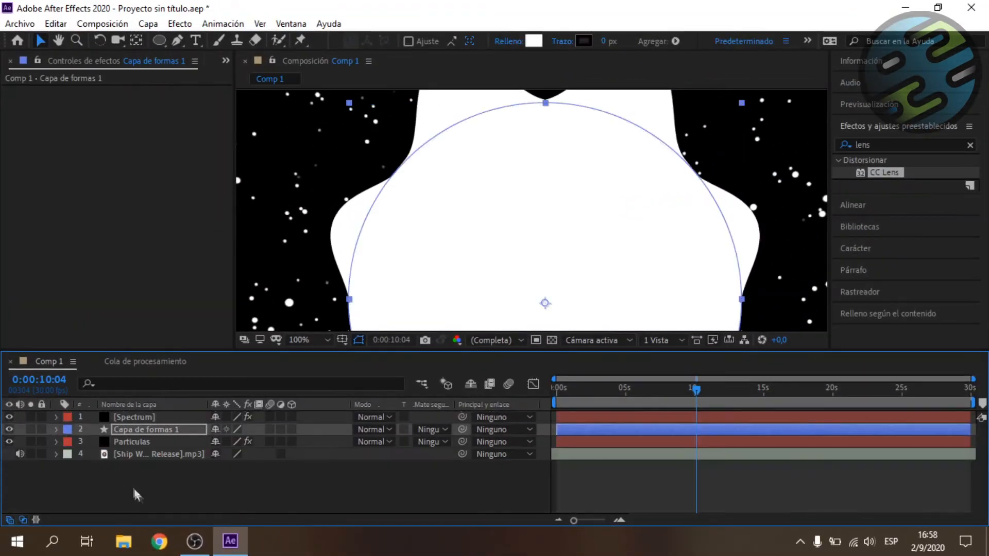
pyautogui.click(206, 493)
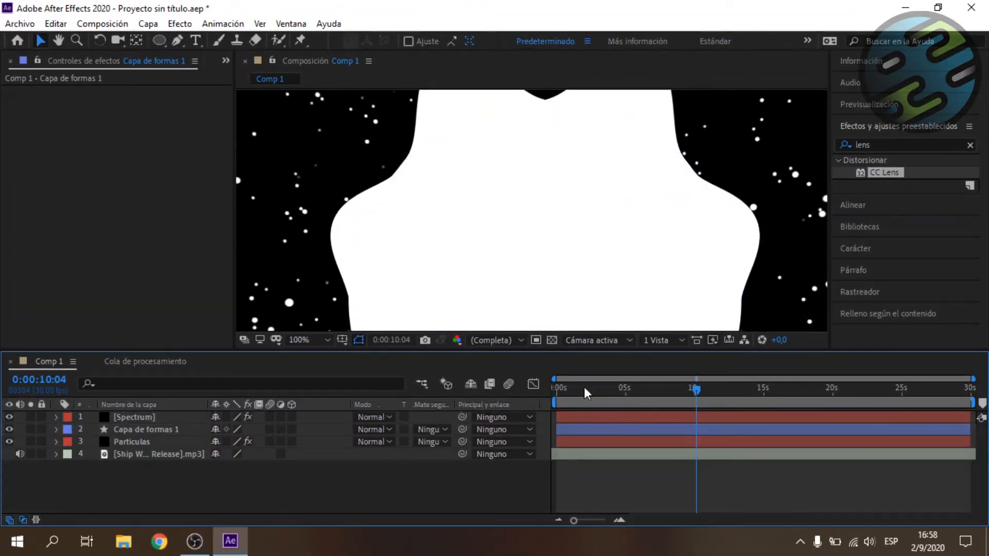
# Convert the MP3 layer's audio into keyframes with the keyframe assistant
pyautogui.click(319, 336)
pyautogui.click(317, 99)
pyautogui.moveTo(644, 389); pyautogui.dragTo(784, 412)
pyautogui.click(162, 455)
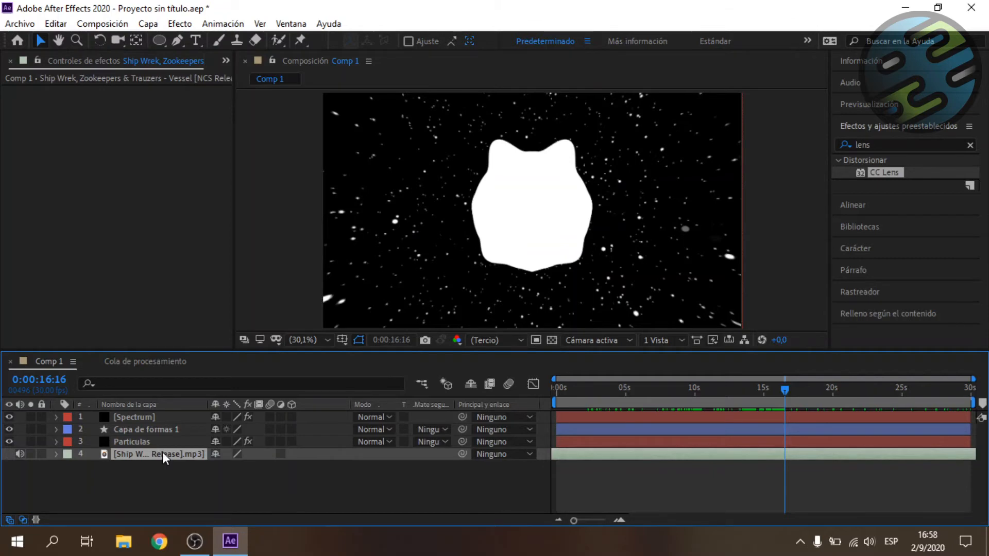
pyautogui.rightClick(162, 452)
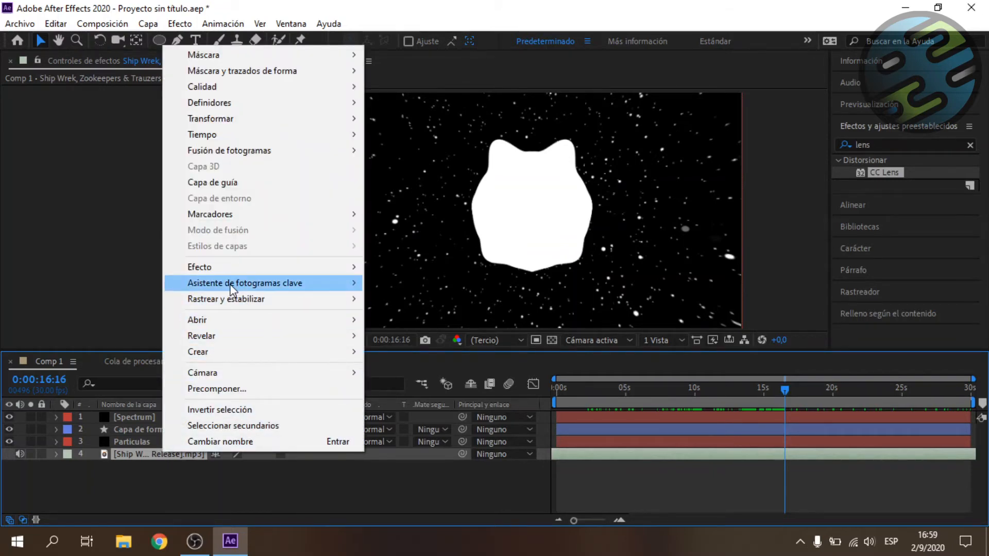
pyautogui.moveTo(230, 283)
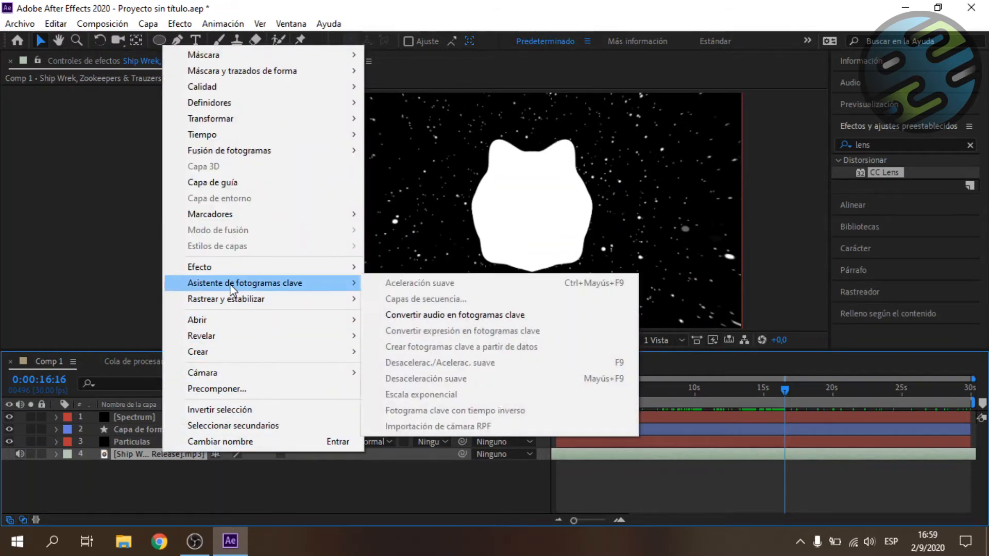
pyautogui.click(427, 316)
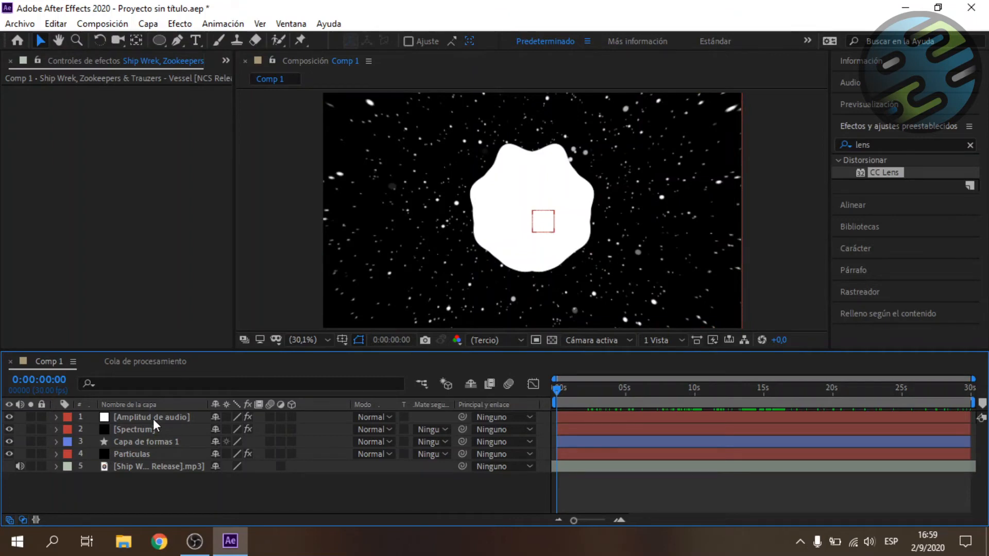
# Expand the effects of the Amplitud de audio layer and delete Canal izquierdo and Canal derecho
pyautogui.click(57, 417)
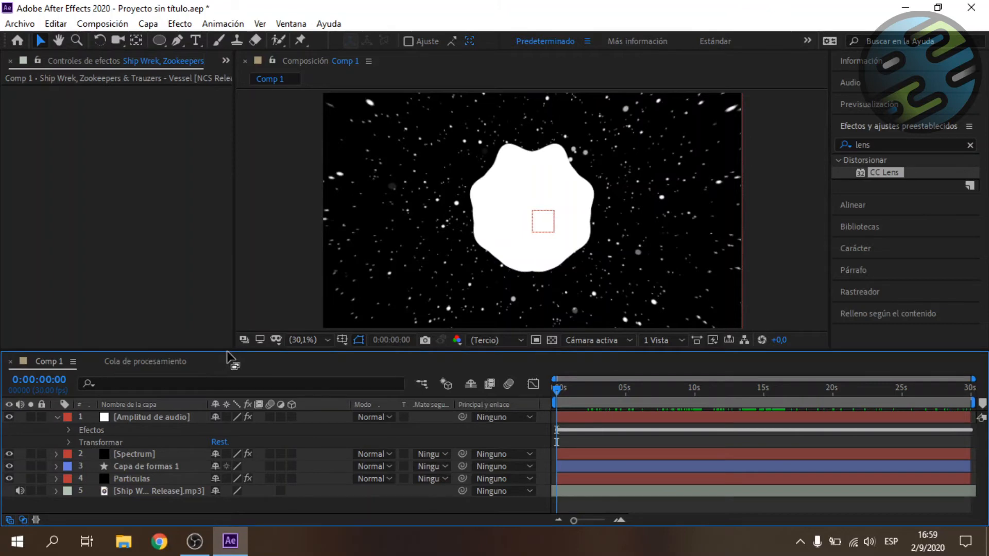
pyautogui.moveTo(211, 353); pyautogui.dragTo(210, 221)
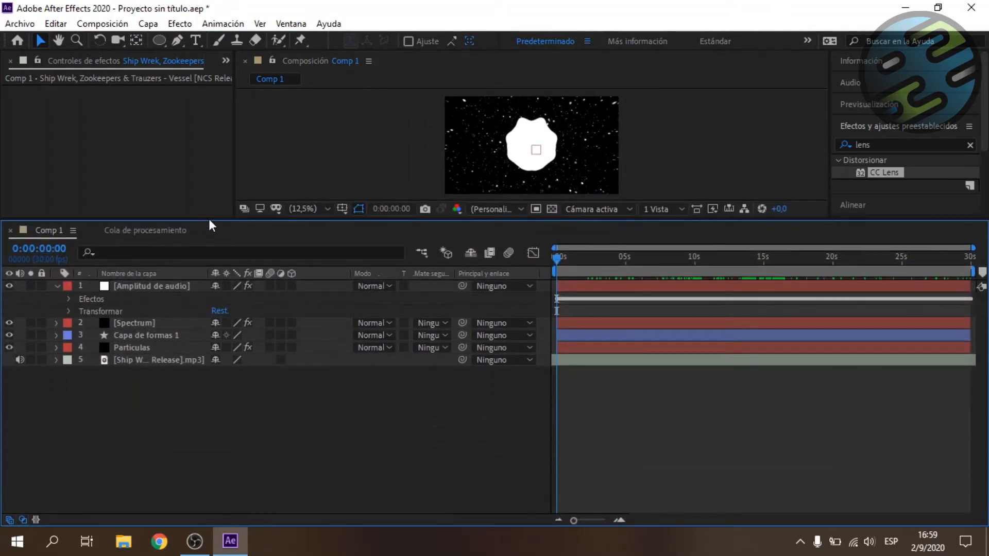
pyautogui.click(69, 299)
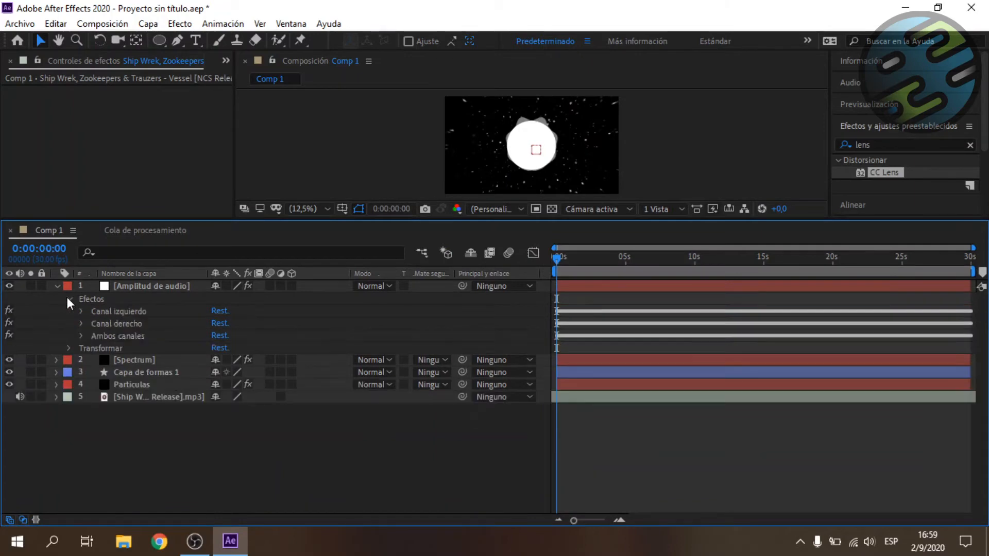
pyautogui.click(113, 311)
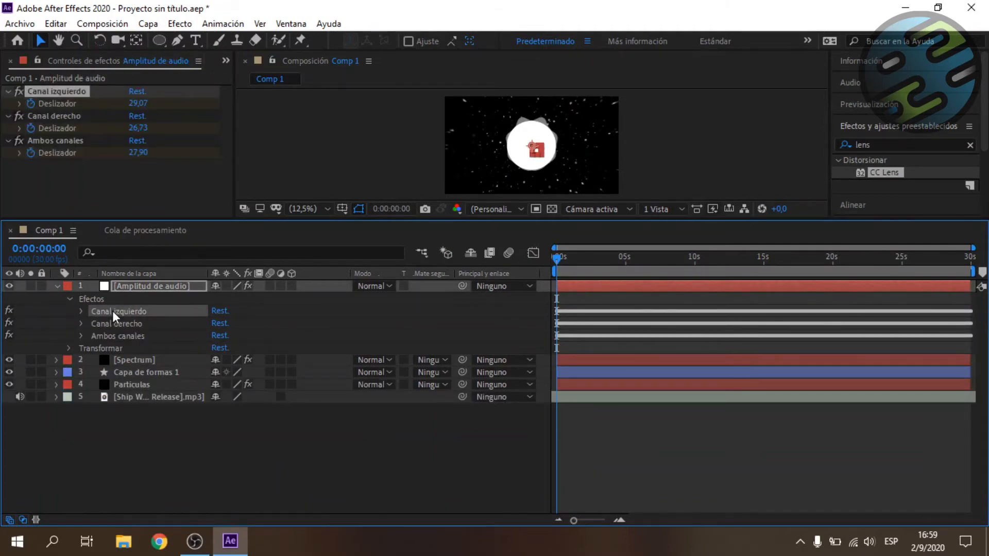
pyautogui.press('Delete')
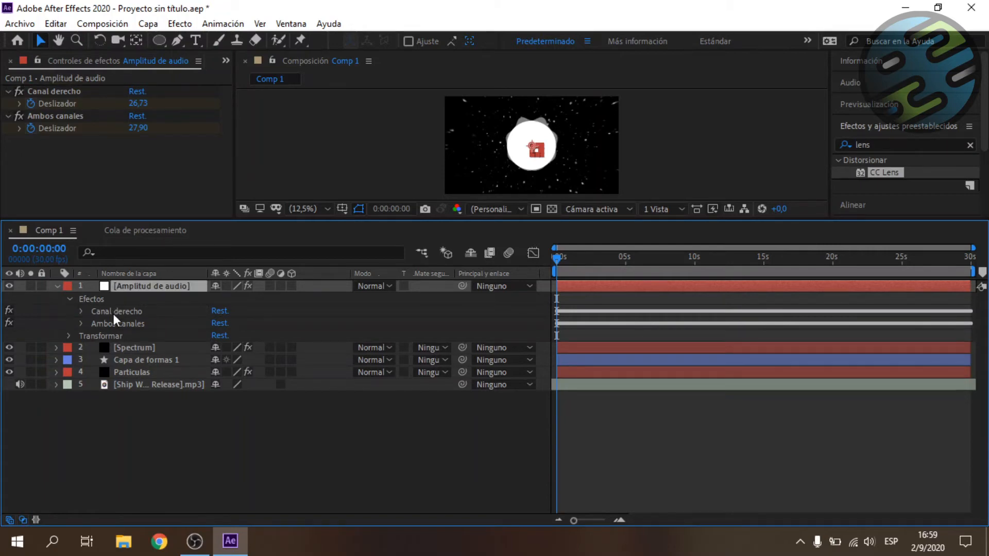
pyautogui.click(119, 315)
pyautogui.press('Delete')
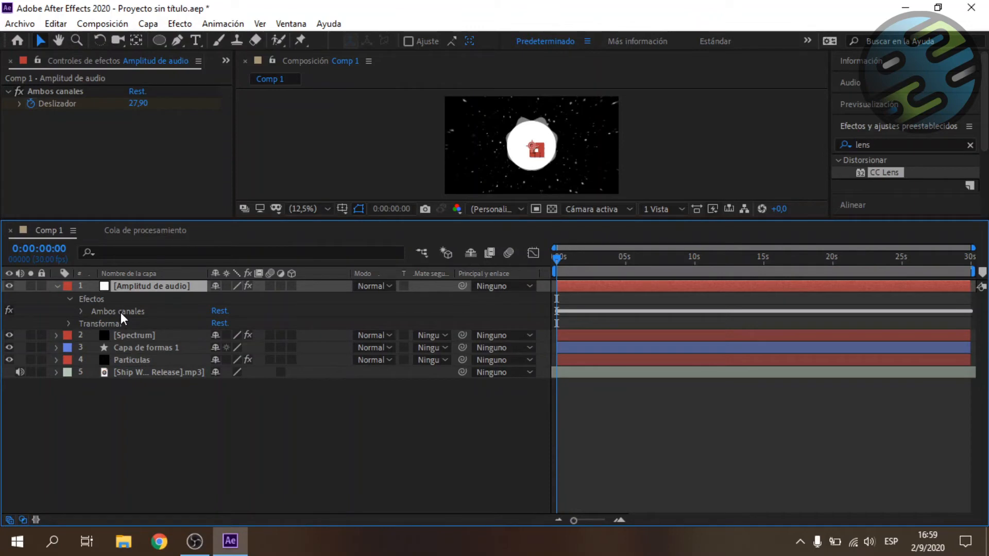
# Expand Ambos canales on the Amplitud de audio layer and select its Deslizador property
pyautogui.click(121, 312)
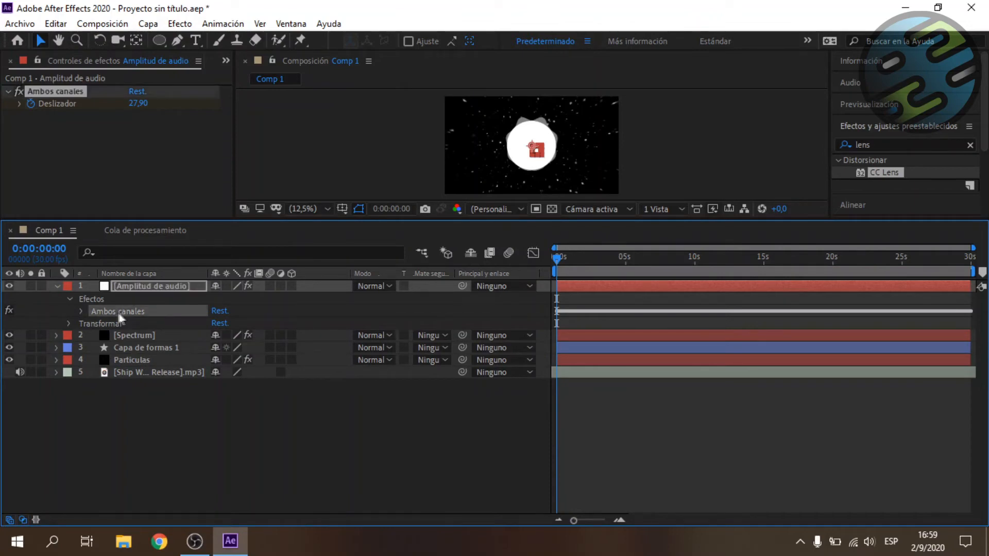
pyautogui.click(81, 311)
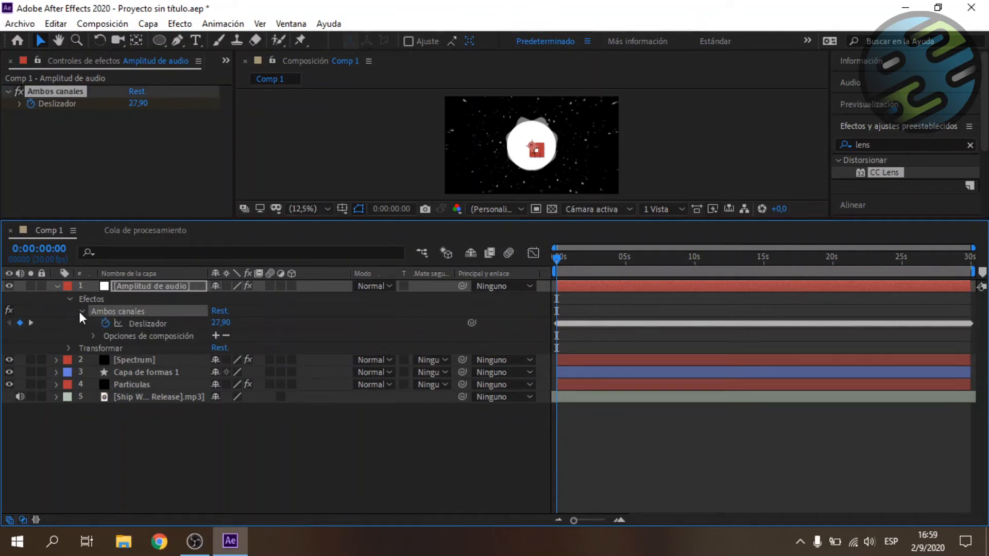
pyautogui.click(150, 326)
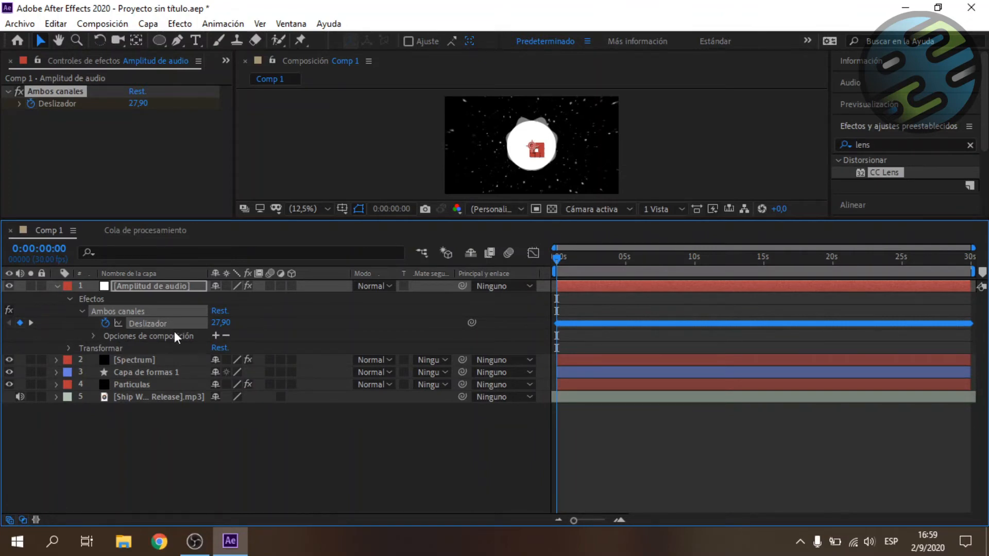
# Link the CC Lens Convergence of Particulas to the Deslizador of Ambos canales with an expression, and collapse both layers
pyautogui.click(139, 385)
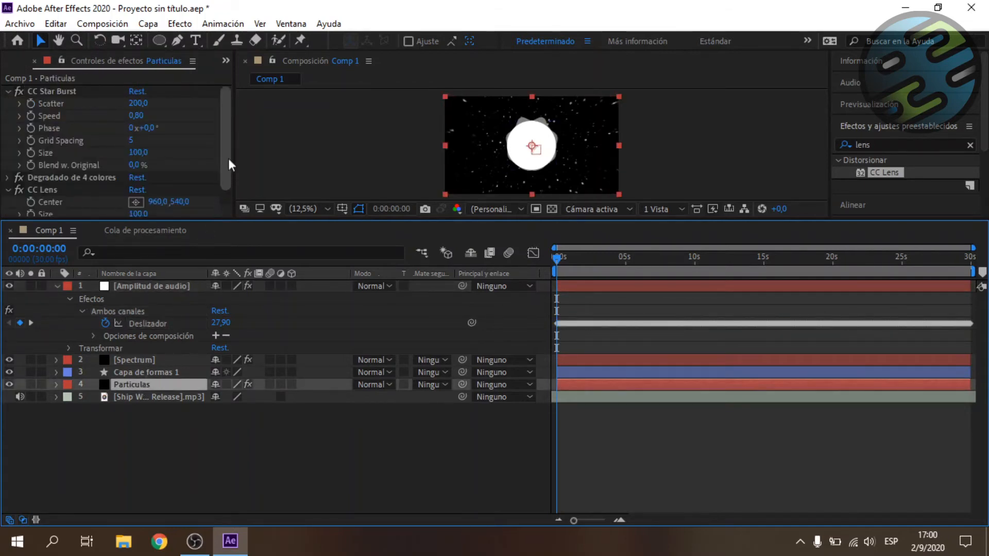
pyautogui.moveTo(226, 138); pyautogui.dragTo(222, 171)
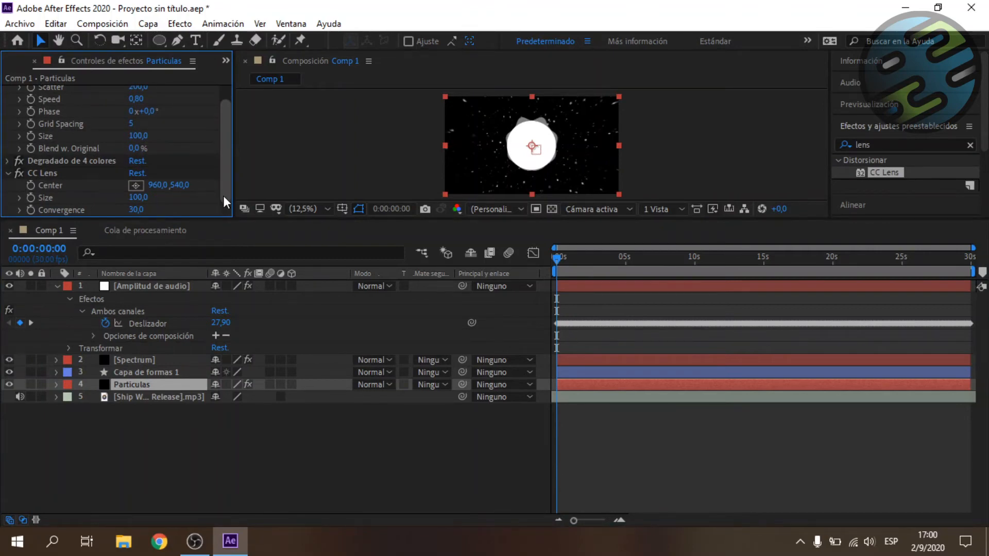
pyautogui.keyDown('alt'); pyautogui.click(30, 210); pyautogui.keyUp('alt')
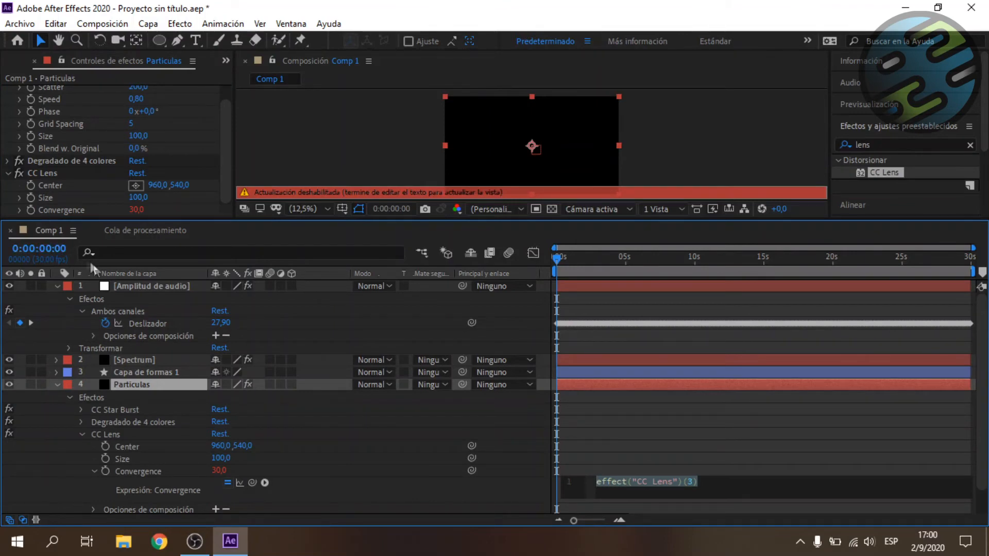
pyautogui.click(159, 323)
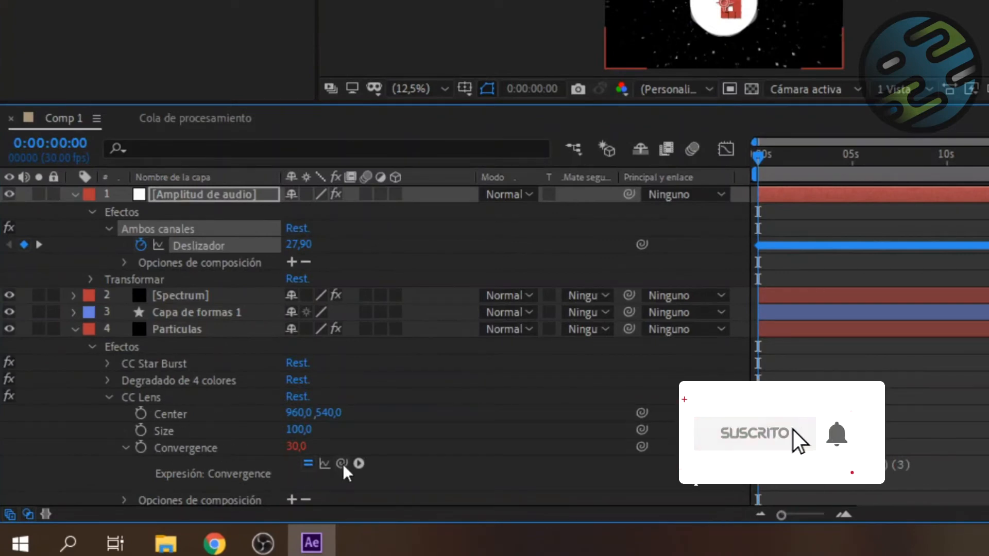
pyautogui.moveTo(342, 463); pyautogui.dragTo(227, 243)
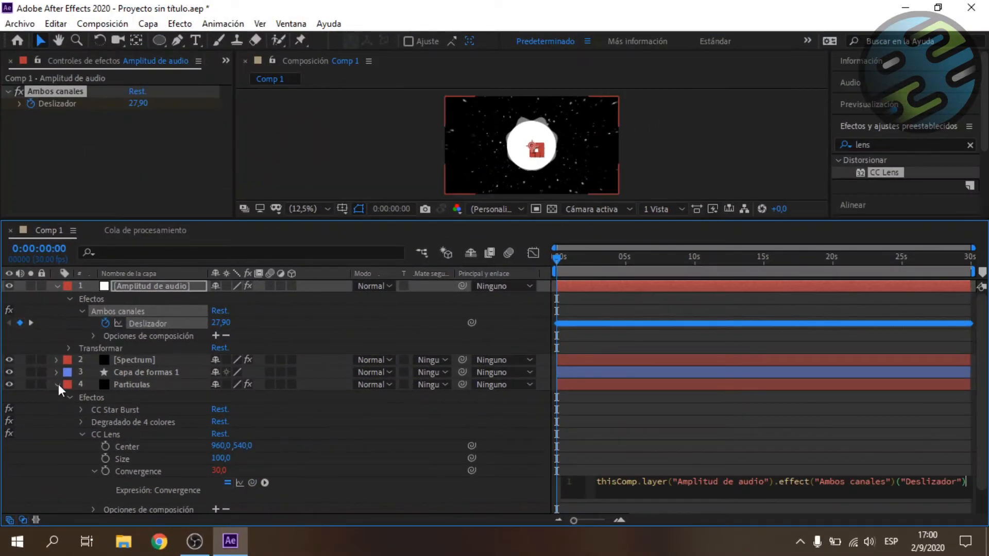
pyautogui.click(75, 328)
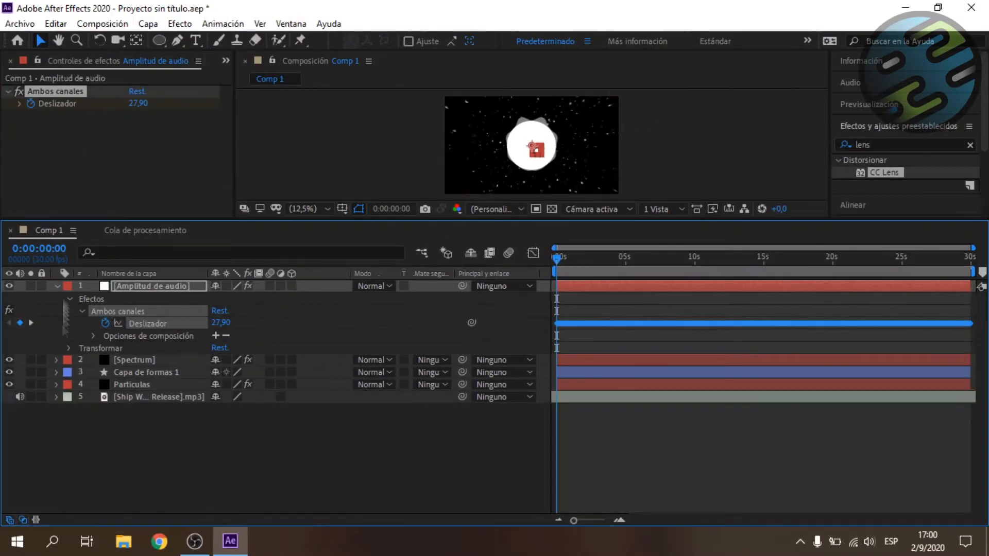
pyautogui.click(58, 286)
# Enlarge the composition view and preview the audio-driven particles up to 0:00:11:26
pyautogui.moveTo(198, 221); pyautogui.dragTo(194, 367)
pyautogui.moveTo(556, 404); pyautogui.dragTo(720, 418)
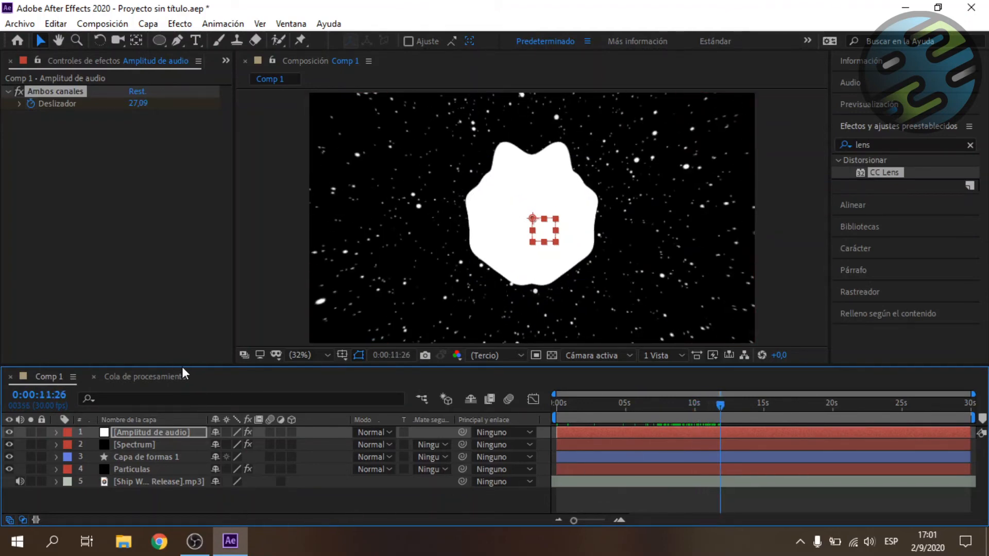
pyautogui.moveTo(181, 366); pyautogui.dragTo(181, 352)
pyautogui.click(153, 444)
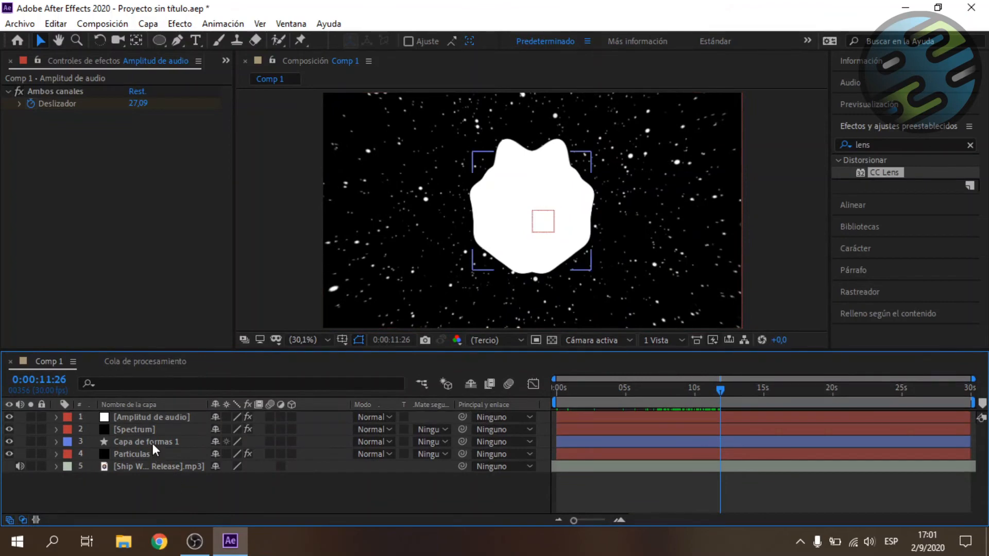
pyautogui.click(149, 452)
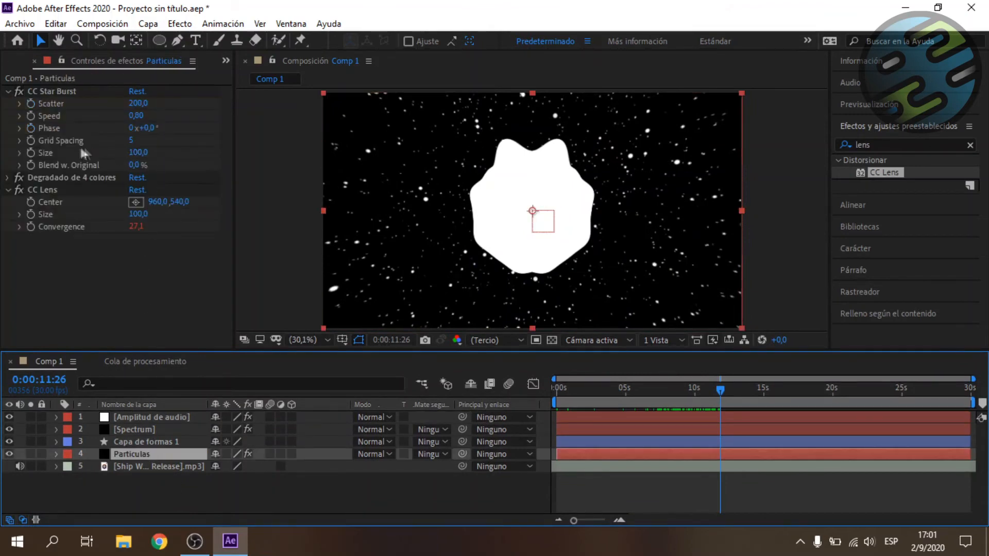
pyautogui.click(9, 177)
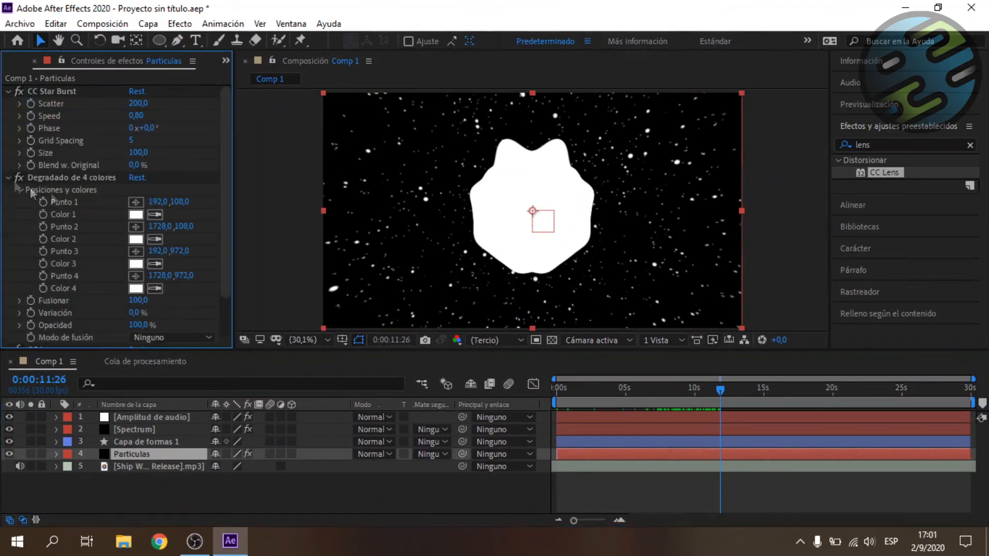
pyautogui.click(136, 215)
pyautogui.moveTo(206, 298)
pyautogui.mouseDown()
pyautogui.moveTo(214, 320)
pyautogui.moveTo(194, 369)
pyautogui.moveTo(245, 384)
pyautogui.moveTo(277, 348)
pyautogui.moveTo(273, 312)
pyautogui.moveTo(79, 244)
pyautogui.mouseUp()
pyautogui.click(427, 278)
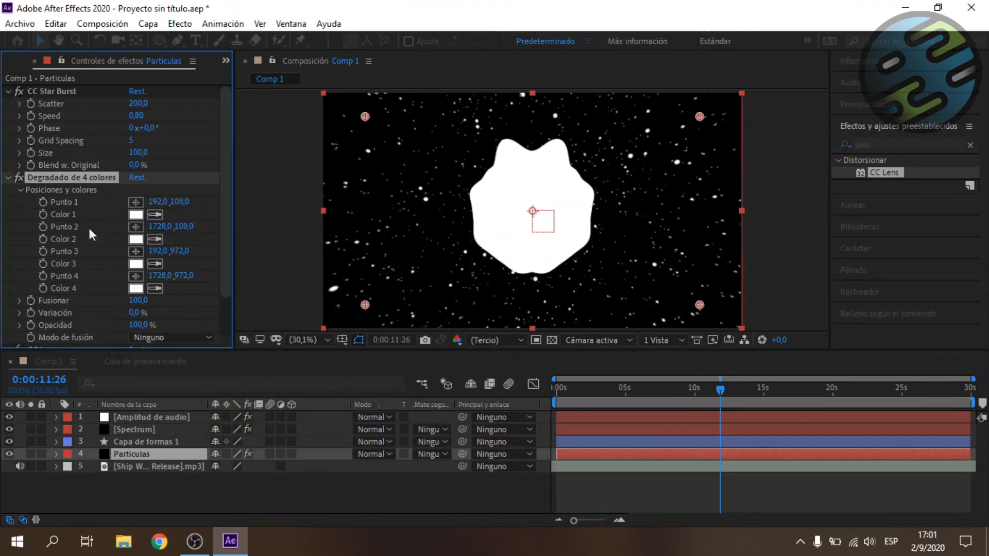
pyautogui.click(8, 178)
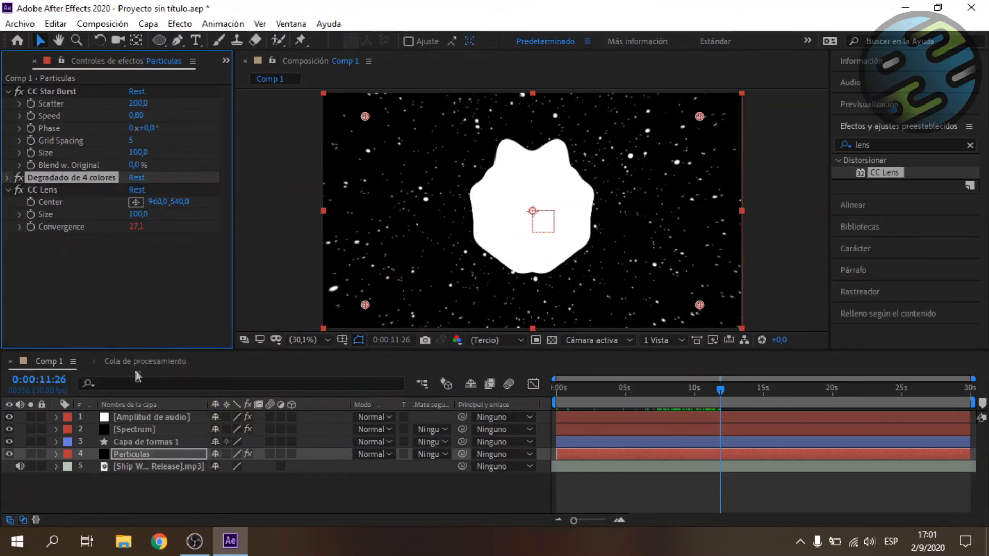
# Import the image huangpu-river-5501210_1920.jpg into the project
pyautogui.click(159, 486)
pyautogui.click(226, 61)
pyautogui.click(267, 81)
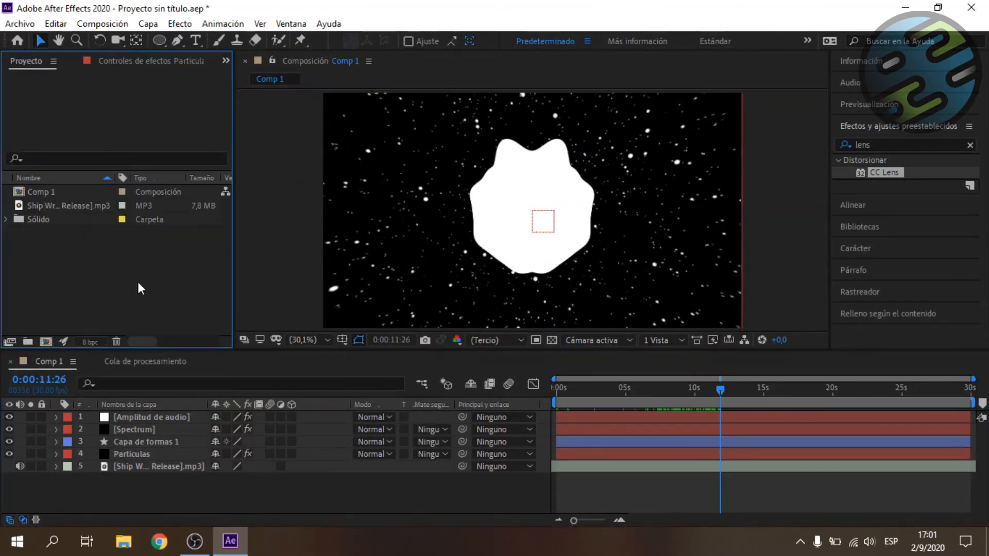
pyautogui.click(21, 24)
pyautogui.click(278, 207)
pyautogui.click(158, 164)
pyautogui.click(370, 466)
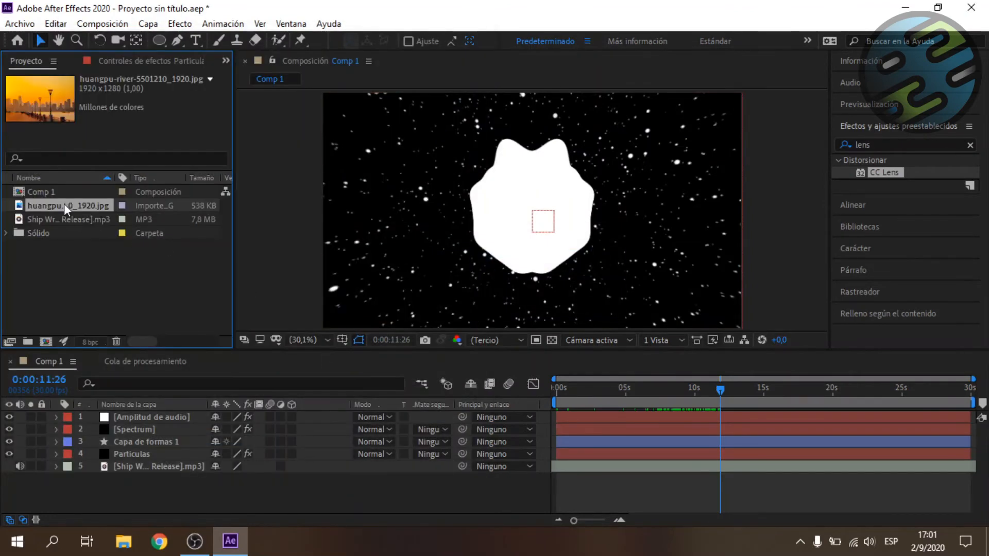
# Place the river image in the composition below Particulas, set its Opacidad to 63%, and preview the result
pyautogui.moveTo(64, 203); pyautogui.dragTo(537, 233)
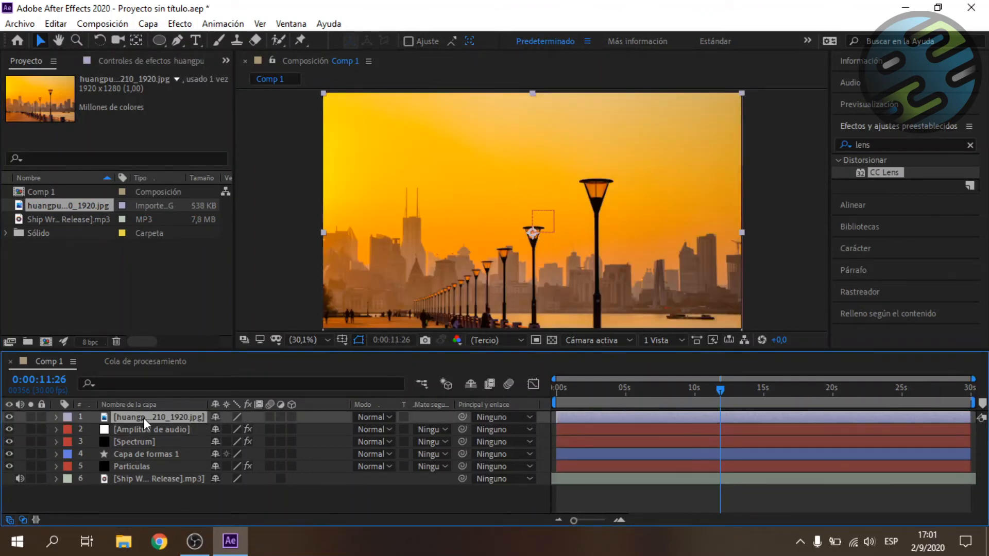
pyautogui.moveTo(144, 418); pyautogui.dragTo(147, 471)
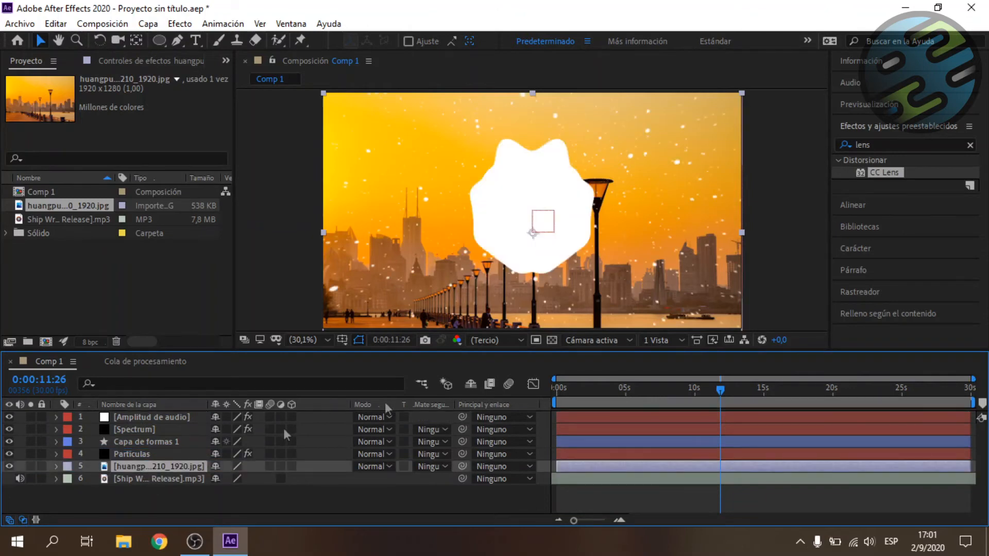
pyautogui.click(56, 466)
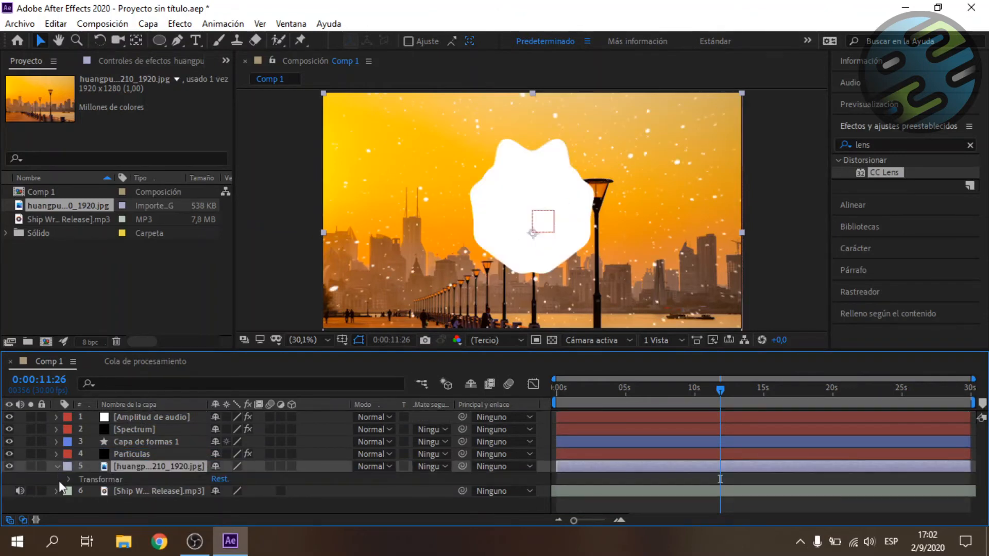
pyautogui.click(67, 479)
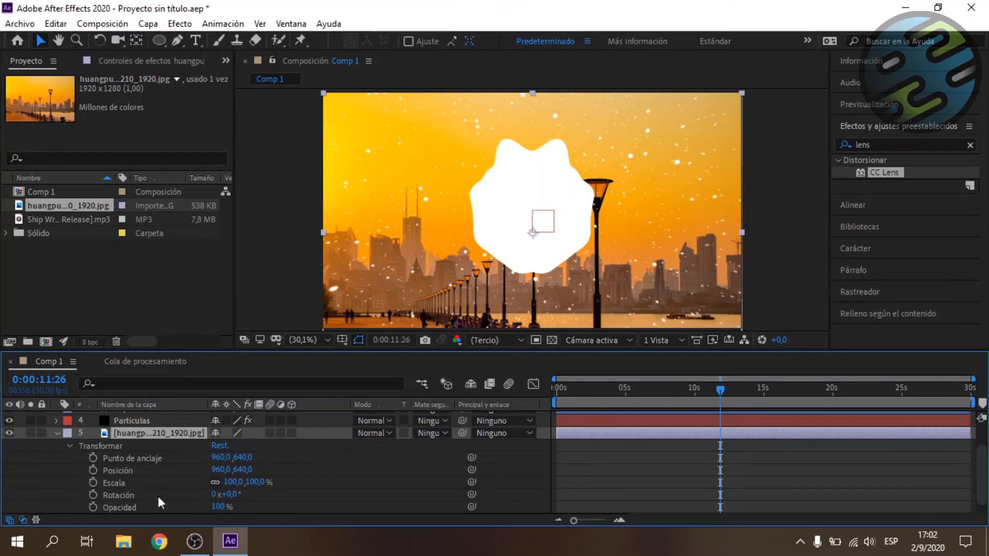
pyautogui.moveTo(217, 506); pyautogui.dragTo(183, 503)
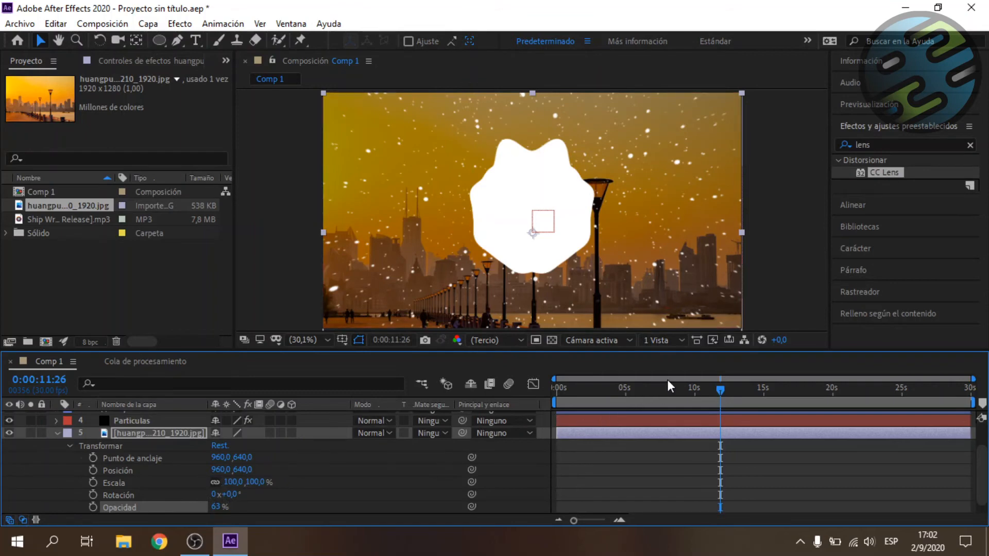
pyautogui.click(57, 433)
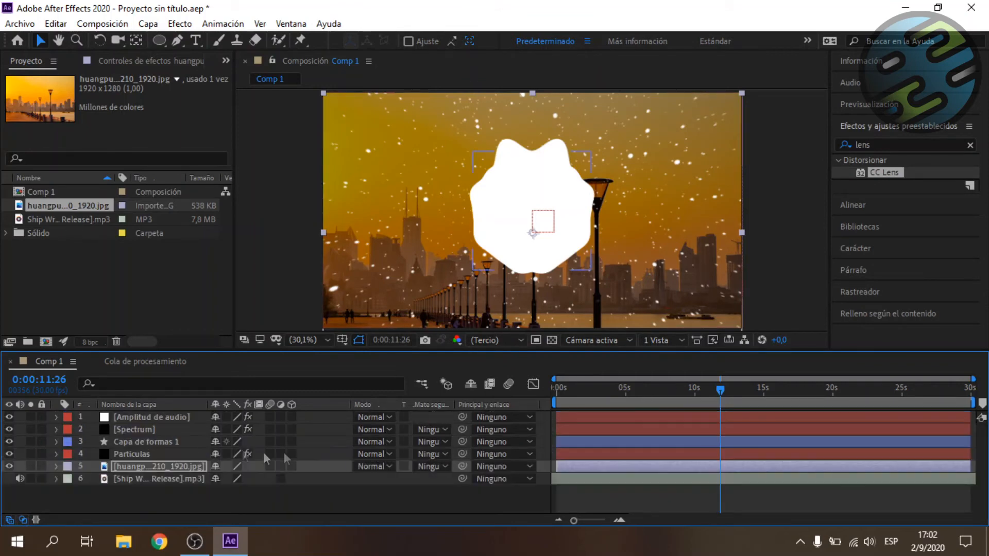
pyautogui.moveTo(644, 391); pyautogui.dragTo(666, 389)
pyautogui.click(641, 393)
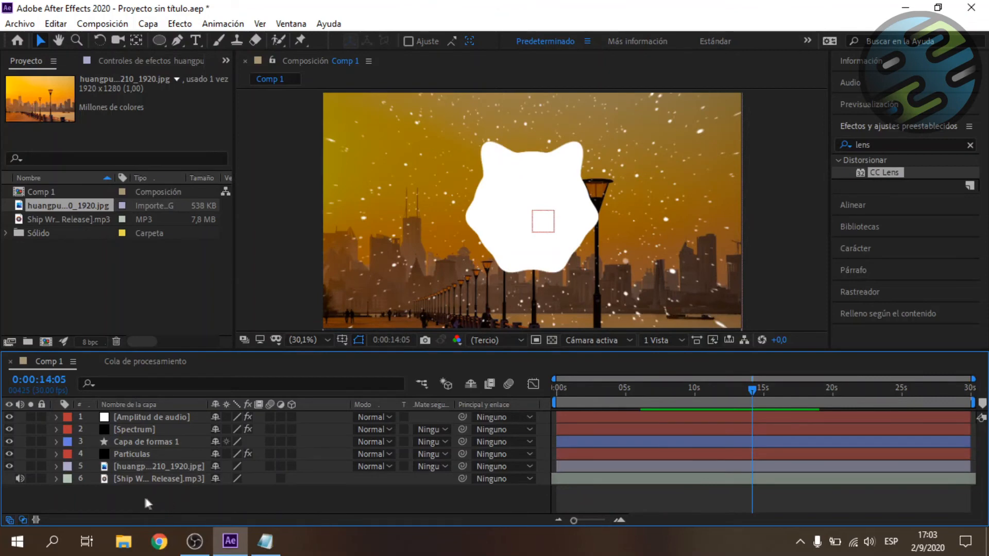
# Add the expression wiggle(5,200) to the river image layer's Posición and preview the shake
pyautogui.click(57, 467)
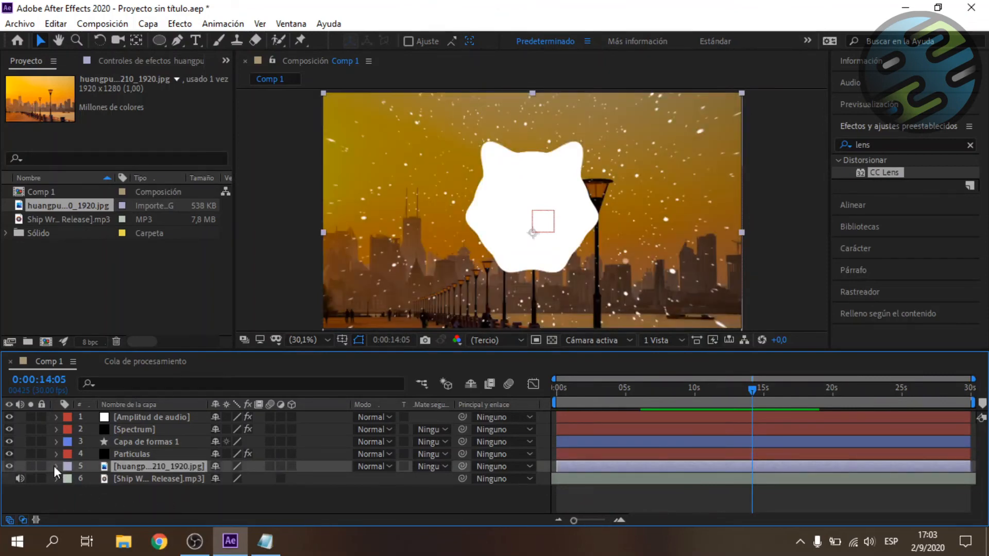
pyautogui.click(56, 466)
pyautogui.click(118, 471)
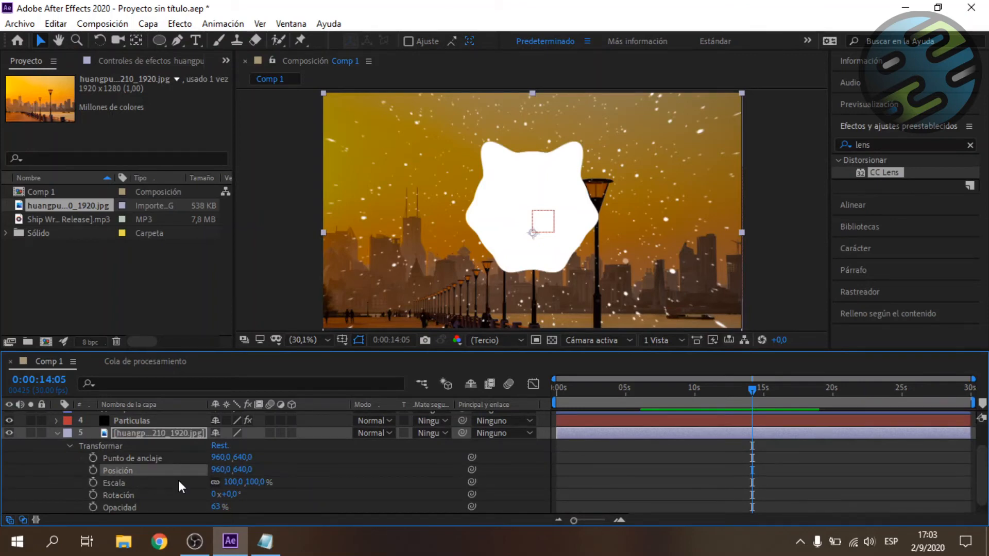
pyautogui.keyDown('alt'); pyautogui.click(93, 471); pyautogui.keyUp('alt')
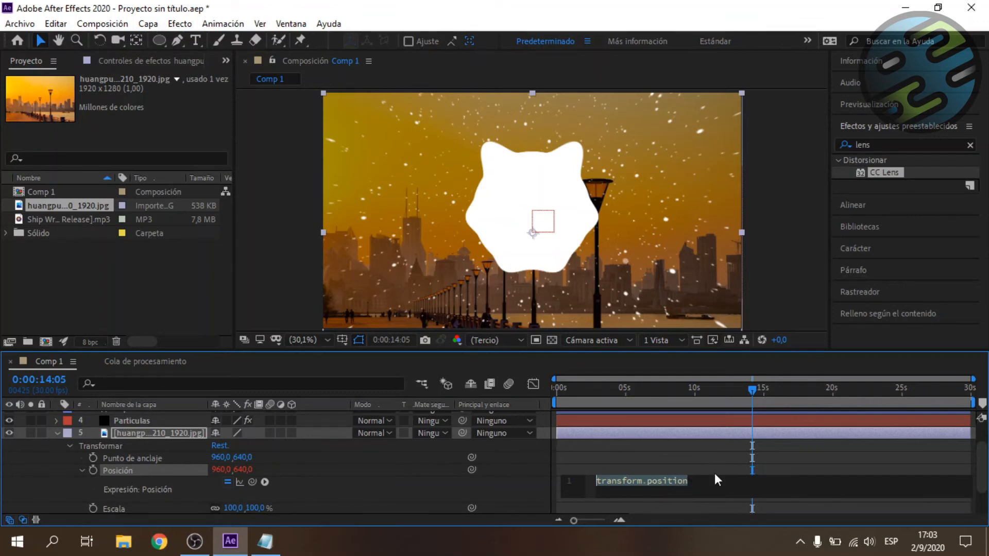
pyautogui.write('wiggle(5,200)')
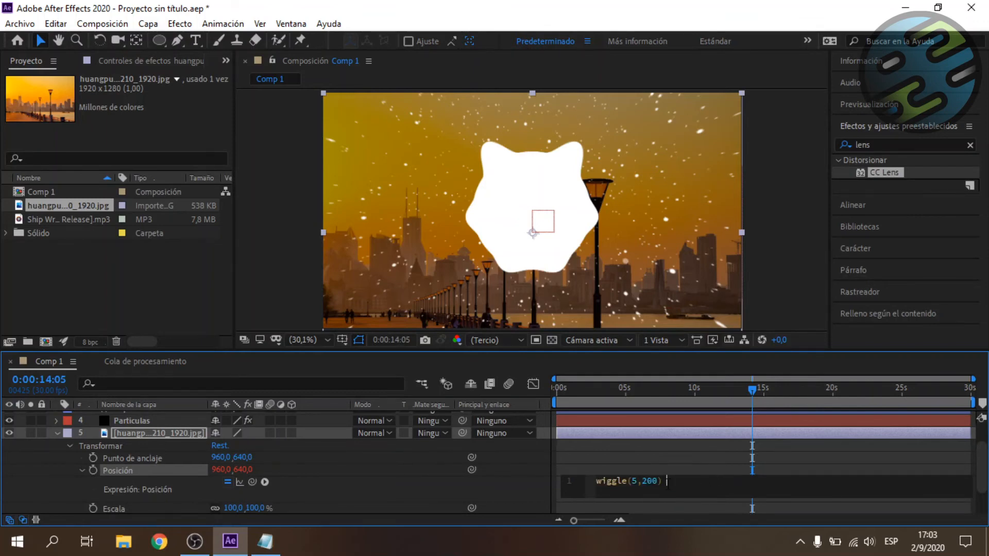
pyautogui.moveTo(625, 386); pyautogui.dragTo(662, 394)
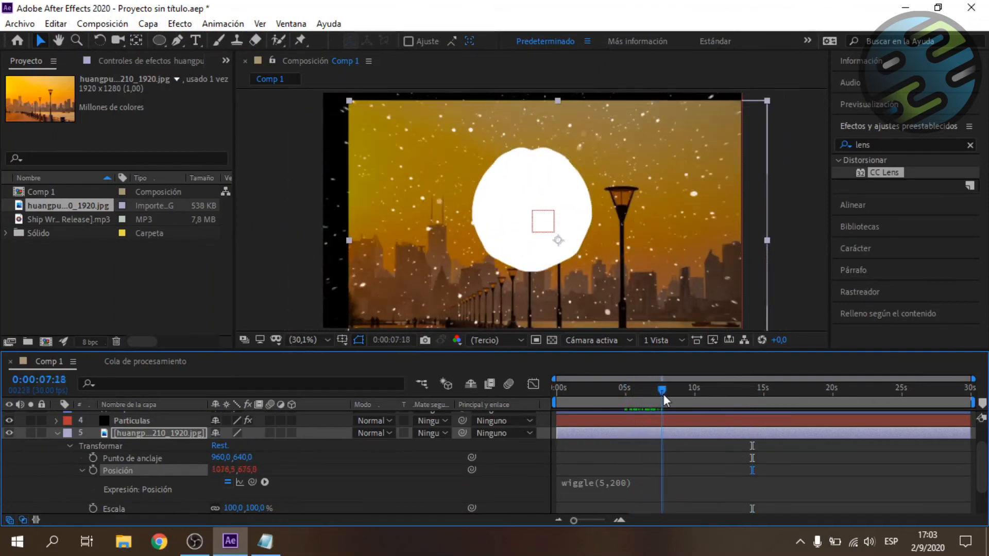
# Change the river image's Posición expression to wiggle(5,10) and increase its Escala slightly so it covers the frame edges
pyautogui.click(623, 485)
pyautogui.click(642, 481)
pyautogui.moveTo(641, 481); pyautogui.dragTo(657, 481)
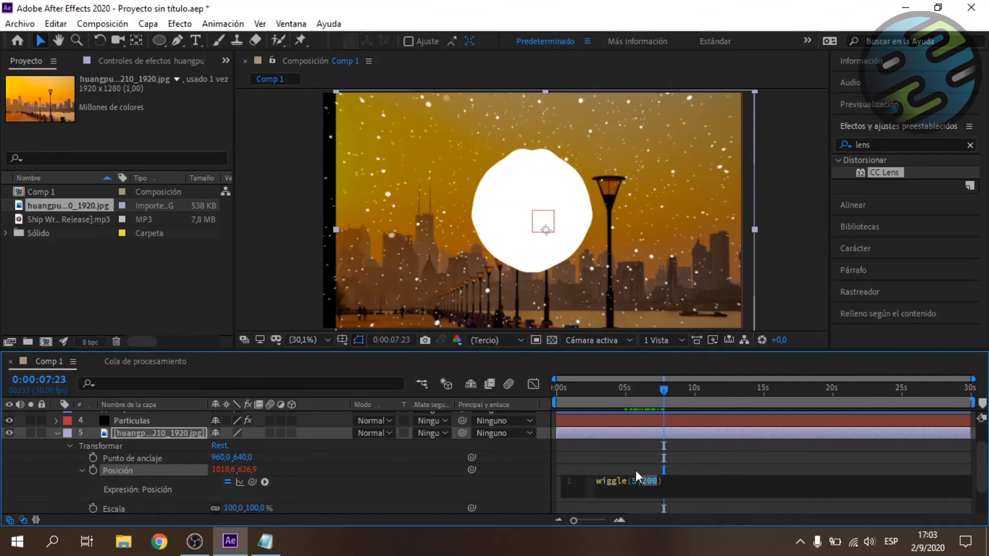
pyautogui.write('10')
pyautogui.moveTo(620, 388); pyautogui.dragTo(648, 400)
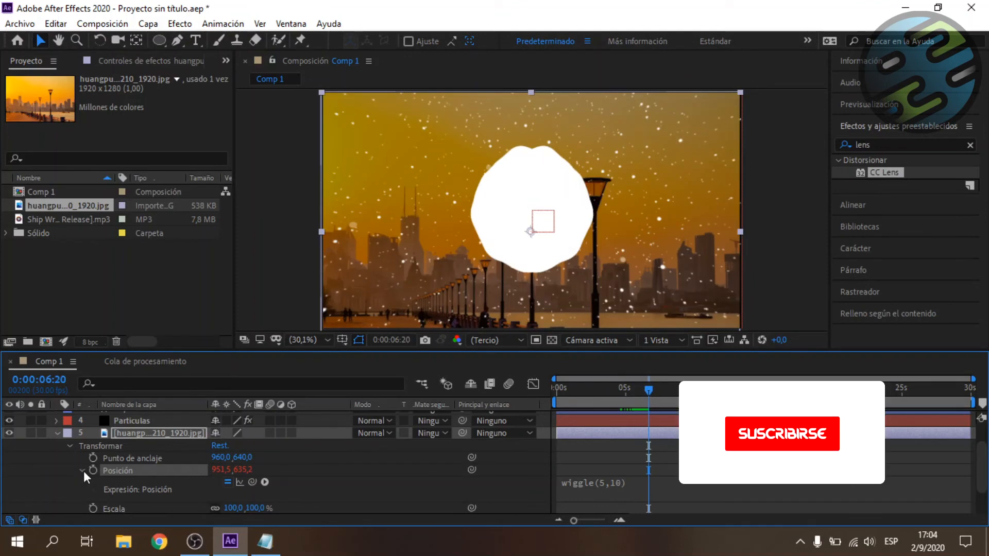
pyautogui.click(82, 470)
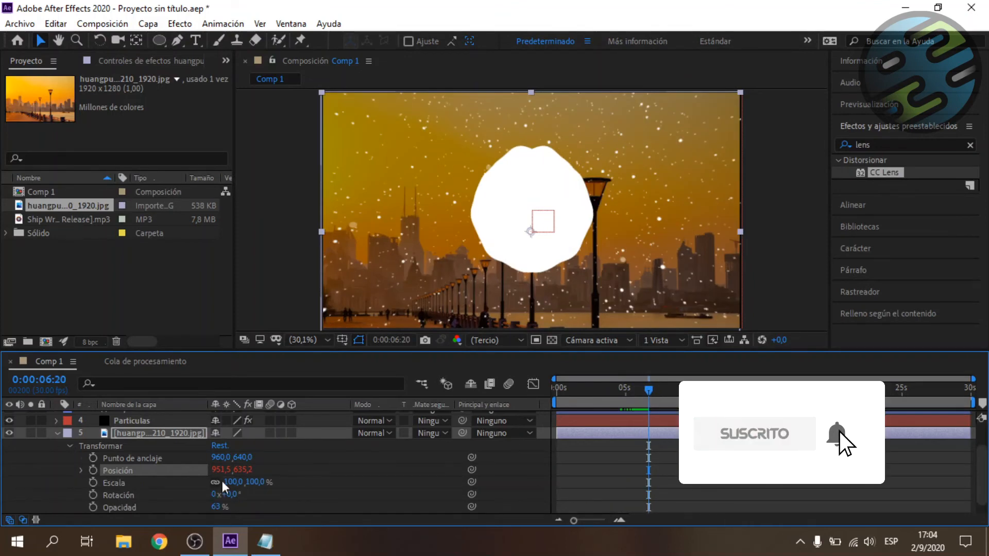
pyautogui.moveTo(228, 483); pyautogui.dragTo(231, 482)
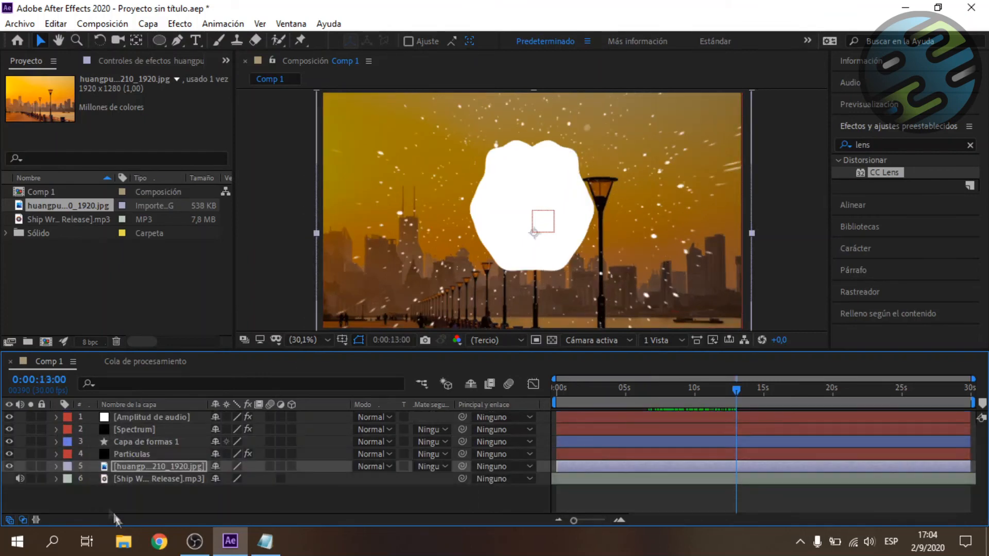
# Place the logo PNG in the timeline between Amplitud de audio and Spectrum
pyautogui.click(124, 506)
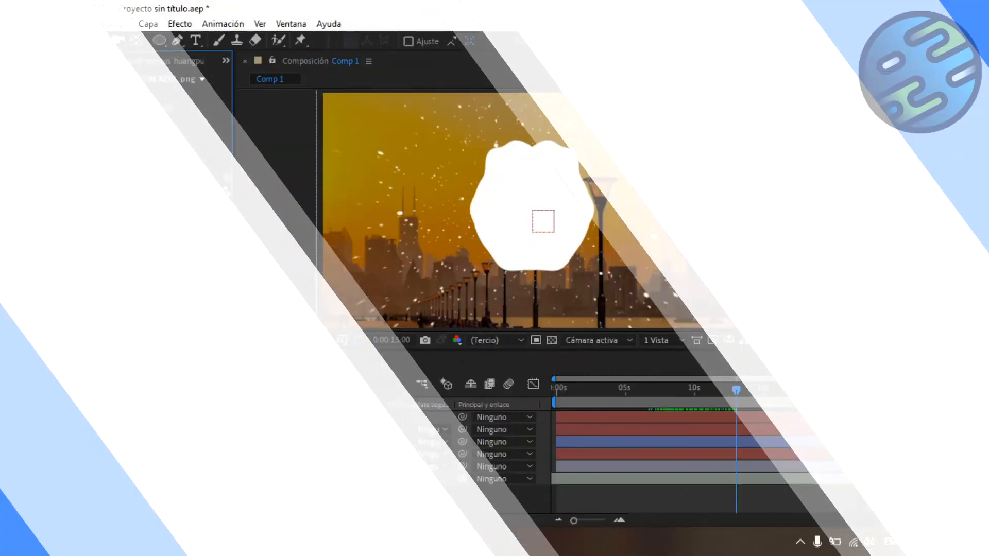
pyautogui.moveTo(69, 219); pyautogui.dragTo(144, 422)
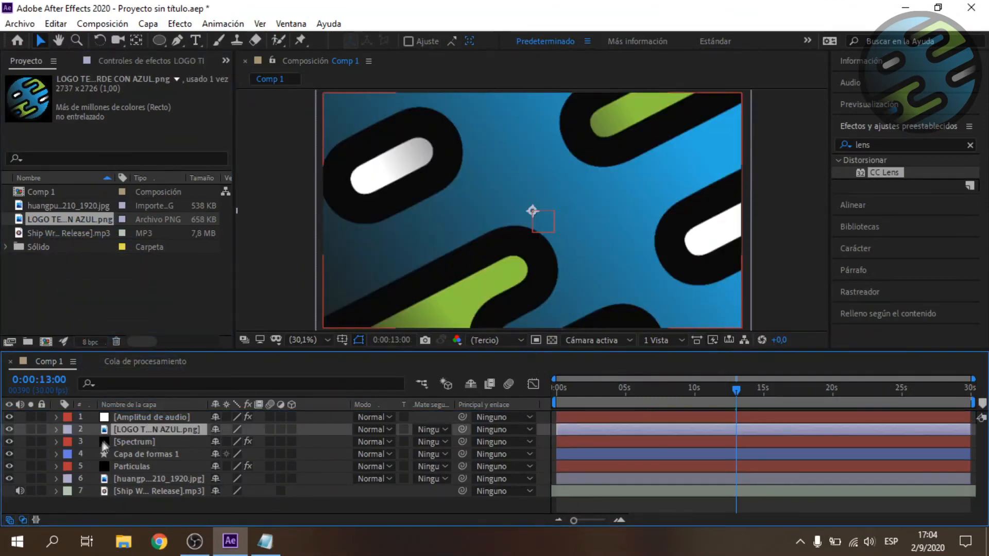
# Scale the logo layer down to 10% and set its Posición to 954,540 so it sits inside the white circle
pyautogui.press('s')
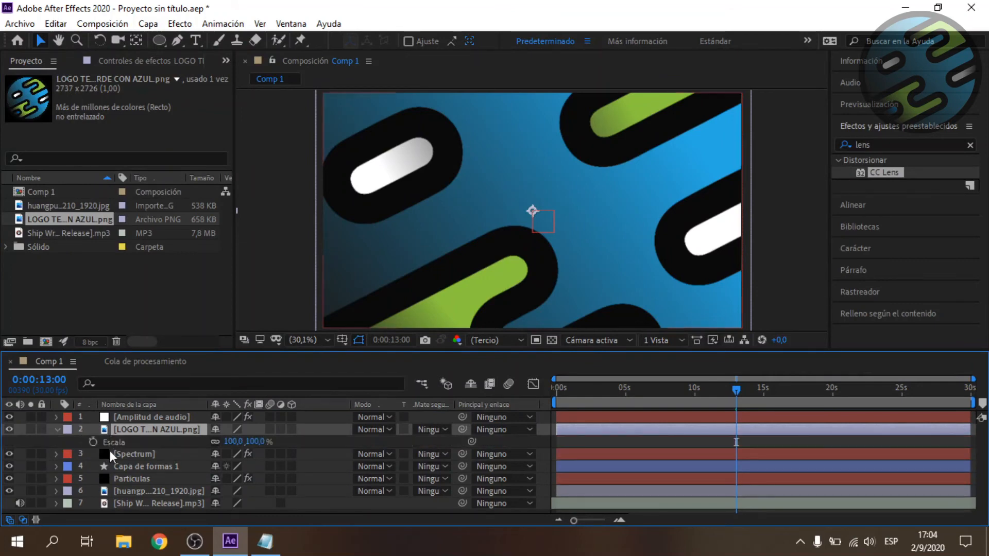
pyautogui.moveTo(232, 448); pyautogui.dragTo(161, 436)
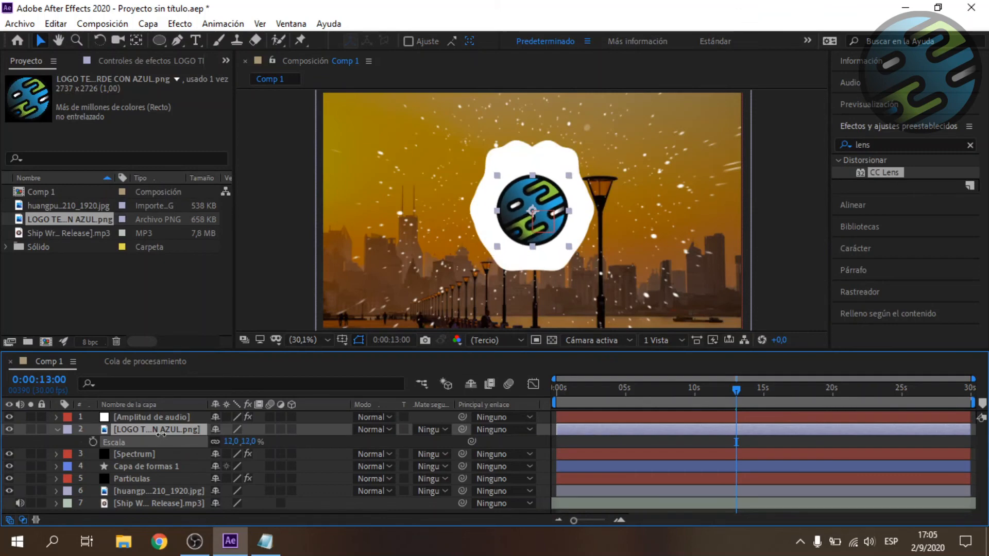
pyautogui.moveTo(220, 468); pyautogui.dragTo(223, 479)
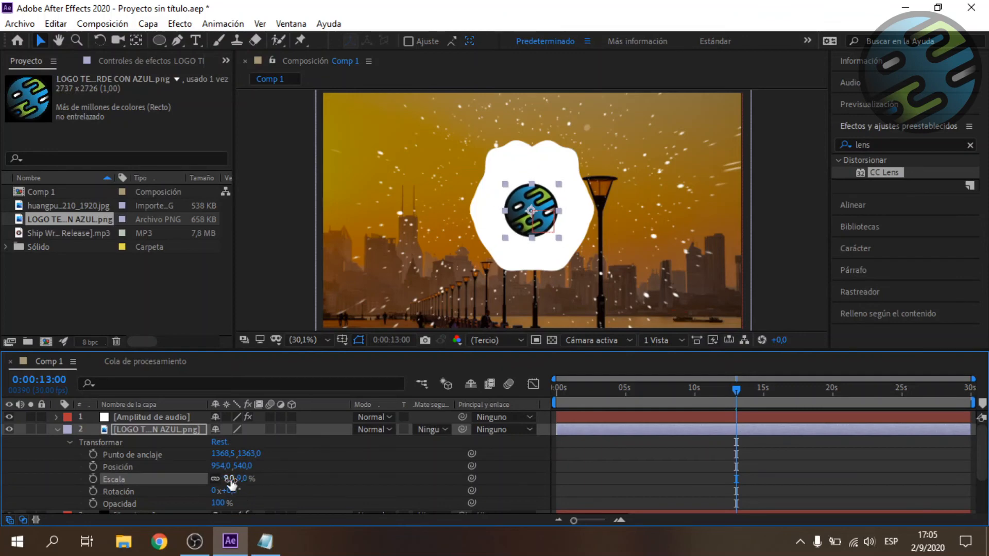
pyautogui.click(228, 478)
pyautogui.write('10')
pyautogui.press('Return')
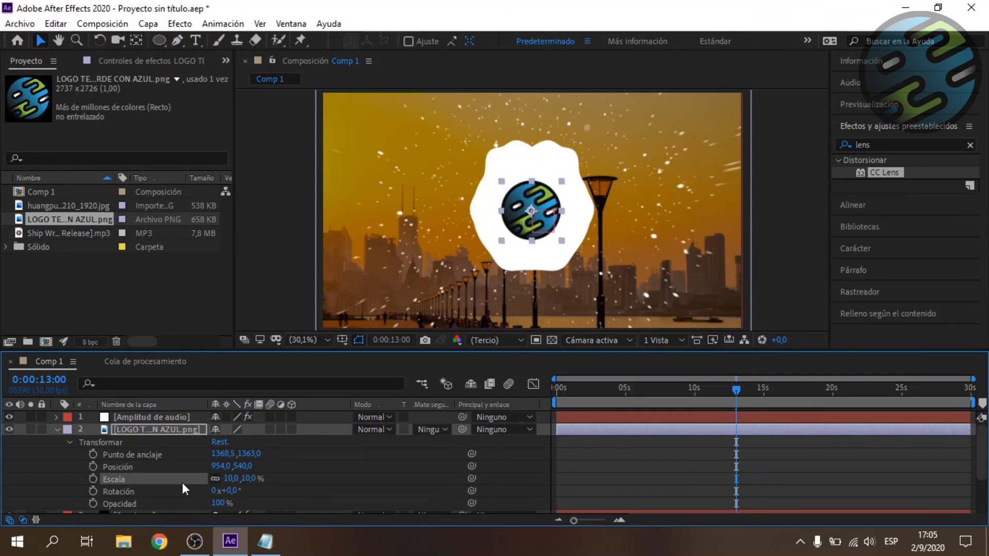
# Add the expression wiggle(5,5) to the logo layer's Posición and preview the shake from about five seconds
pyautogui.click(105, 465)
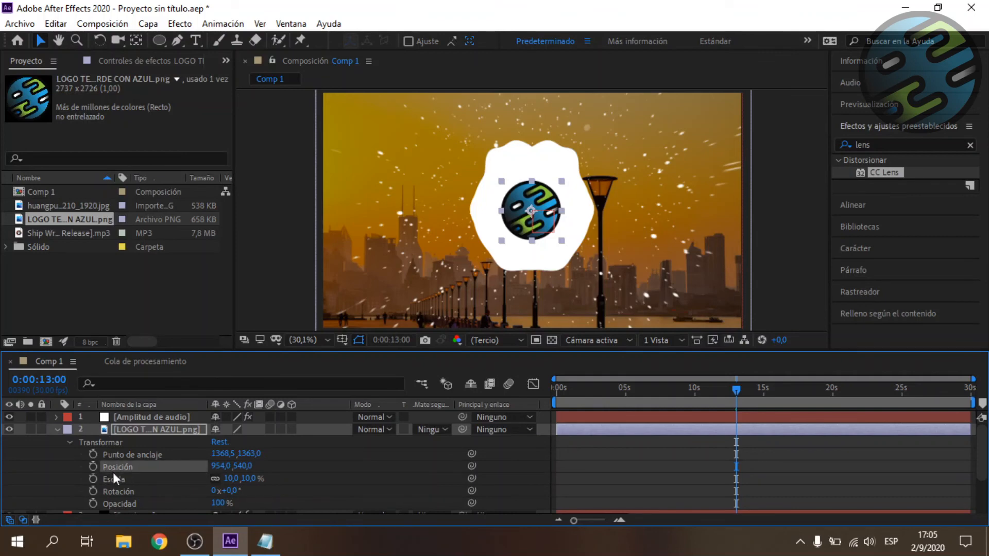
pyautogui.keyDown('alt'); pyautogui.click(92, 466); pyautogui.keyUp('alt')
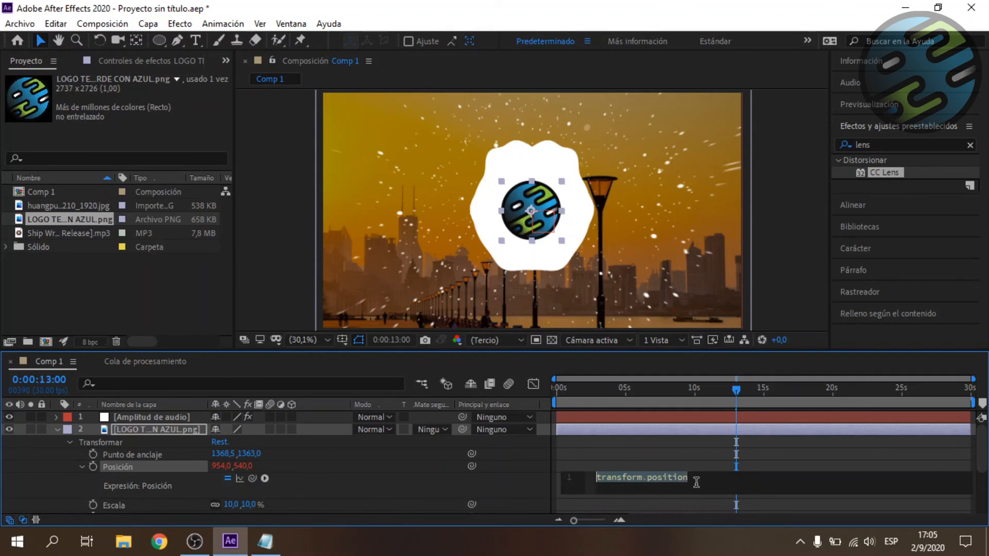
pyautogui.write('wiggle(5,200)')
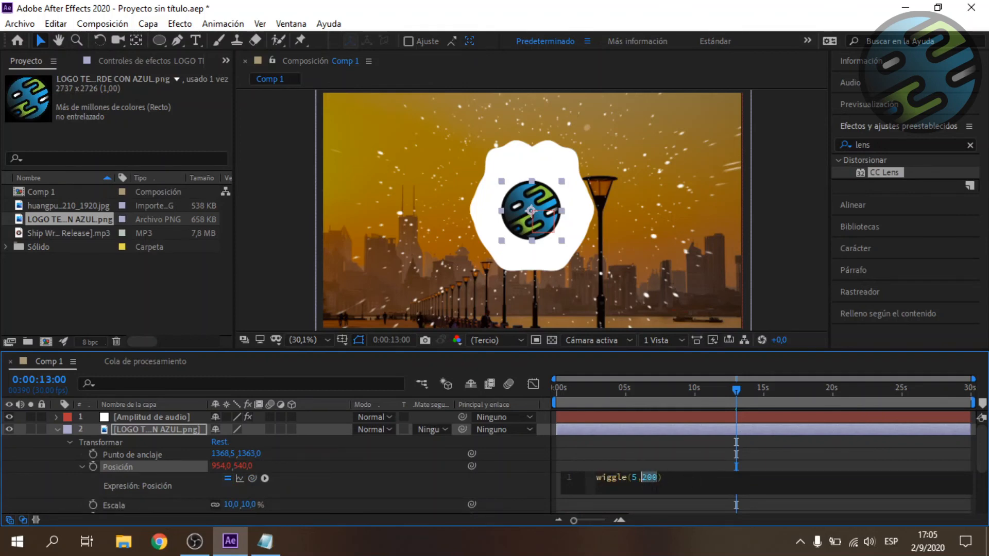
pyautogui.write('5')
pyautogui.click(58, 430)
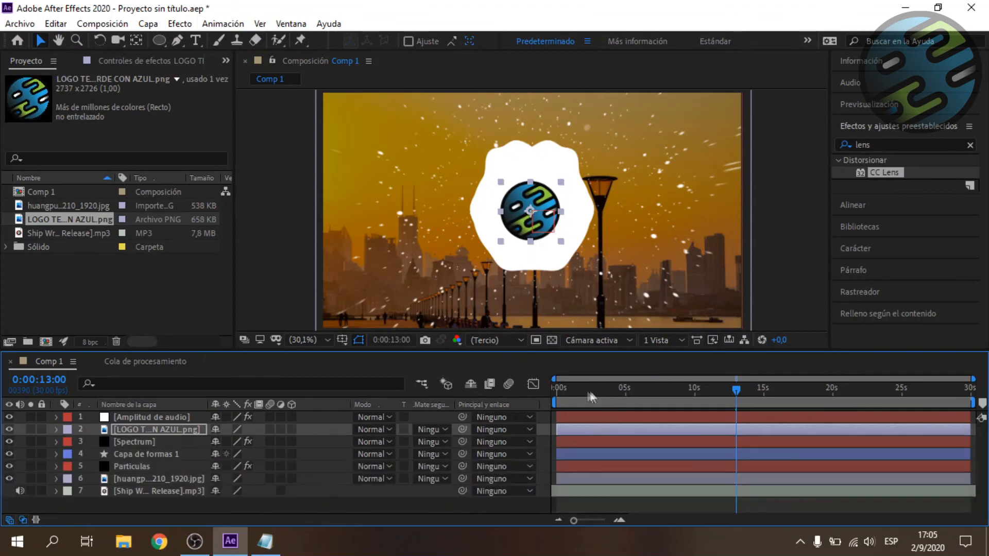
pyautogui.click(574, 387)
pyautogui.moveTo(574, 387); pyautogui.dragTo(651, 413)
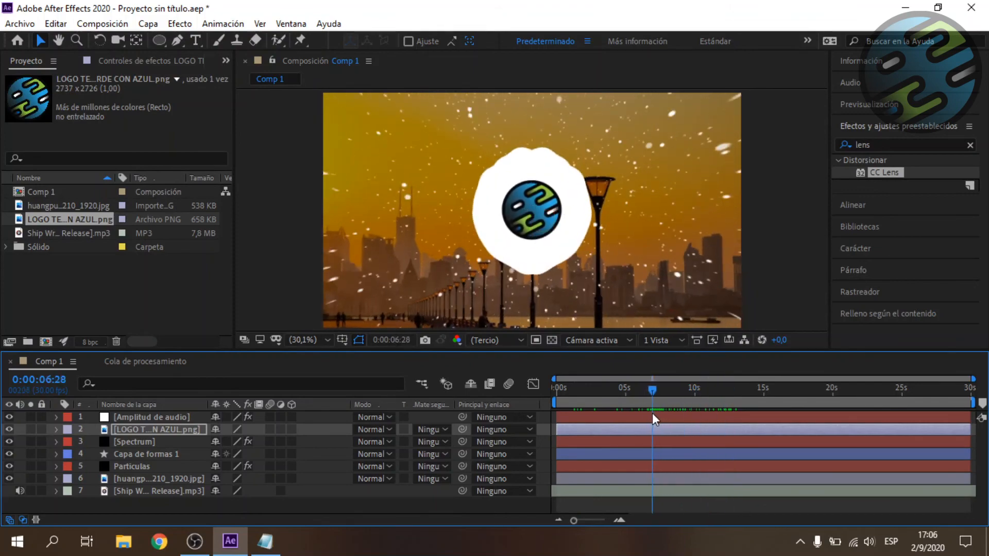
pyautogui.click(623, 388)
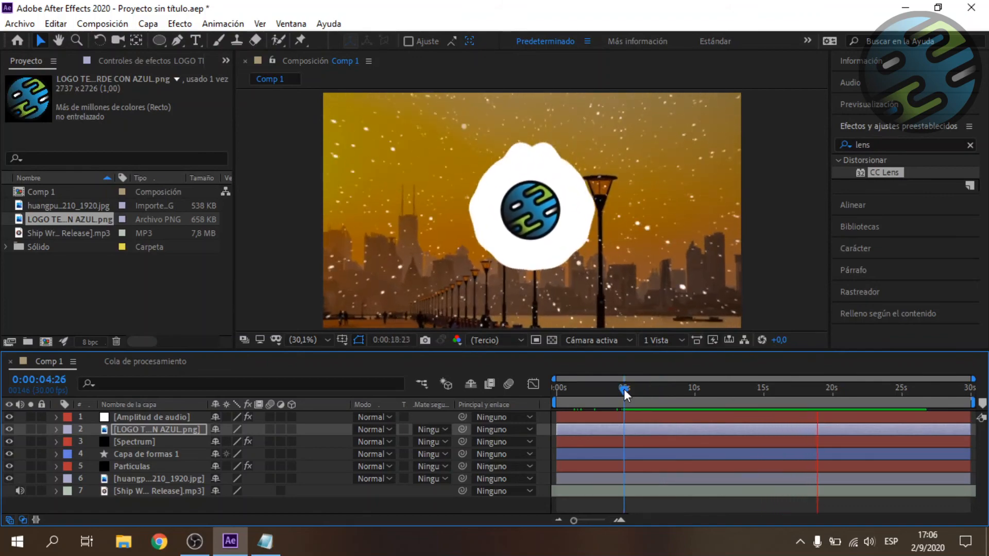
pyautogui.press('space')
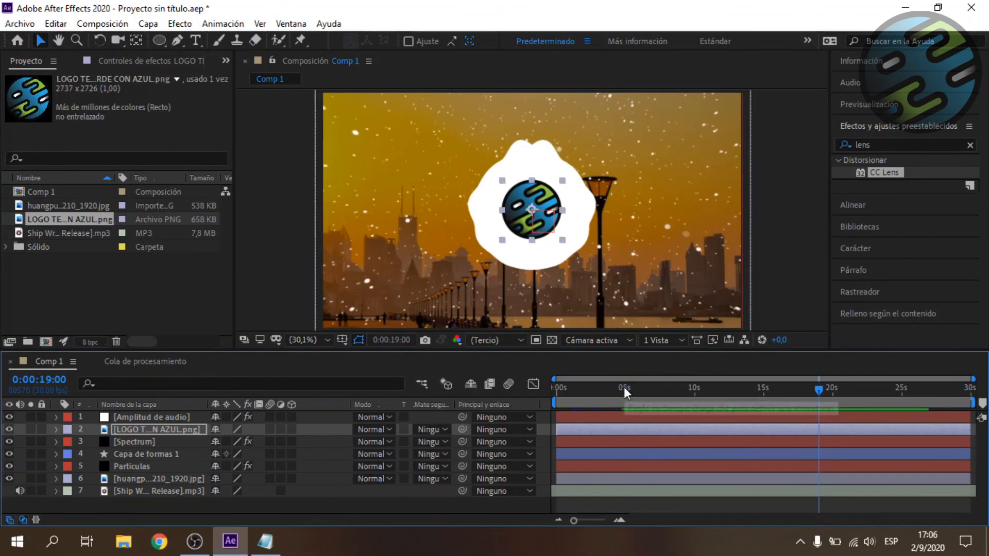
pyautogui.click(623, 388)
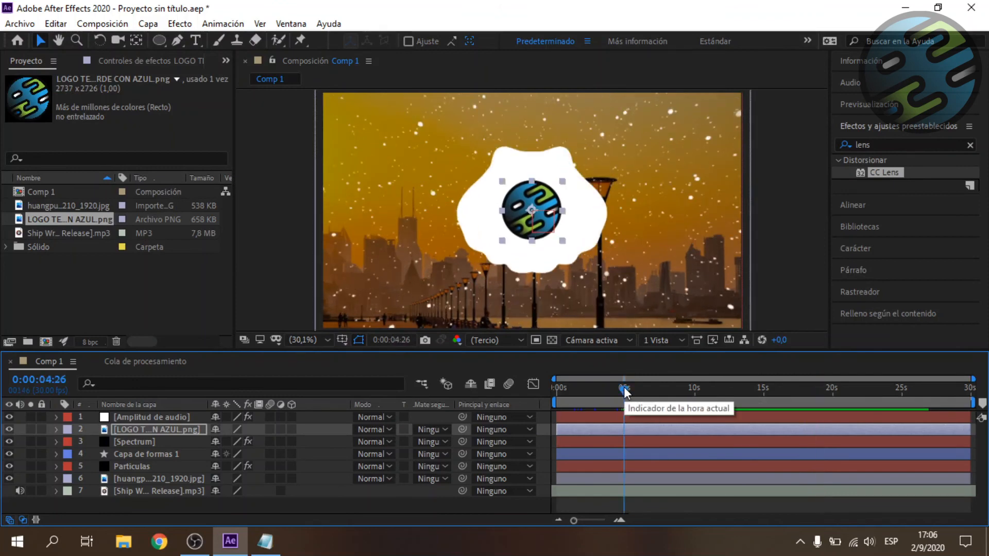